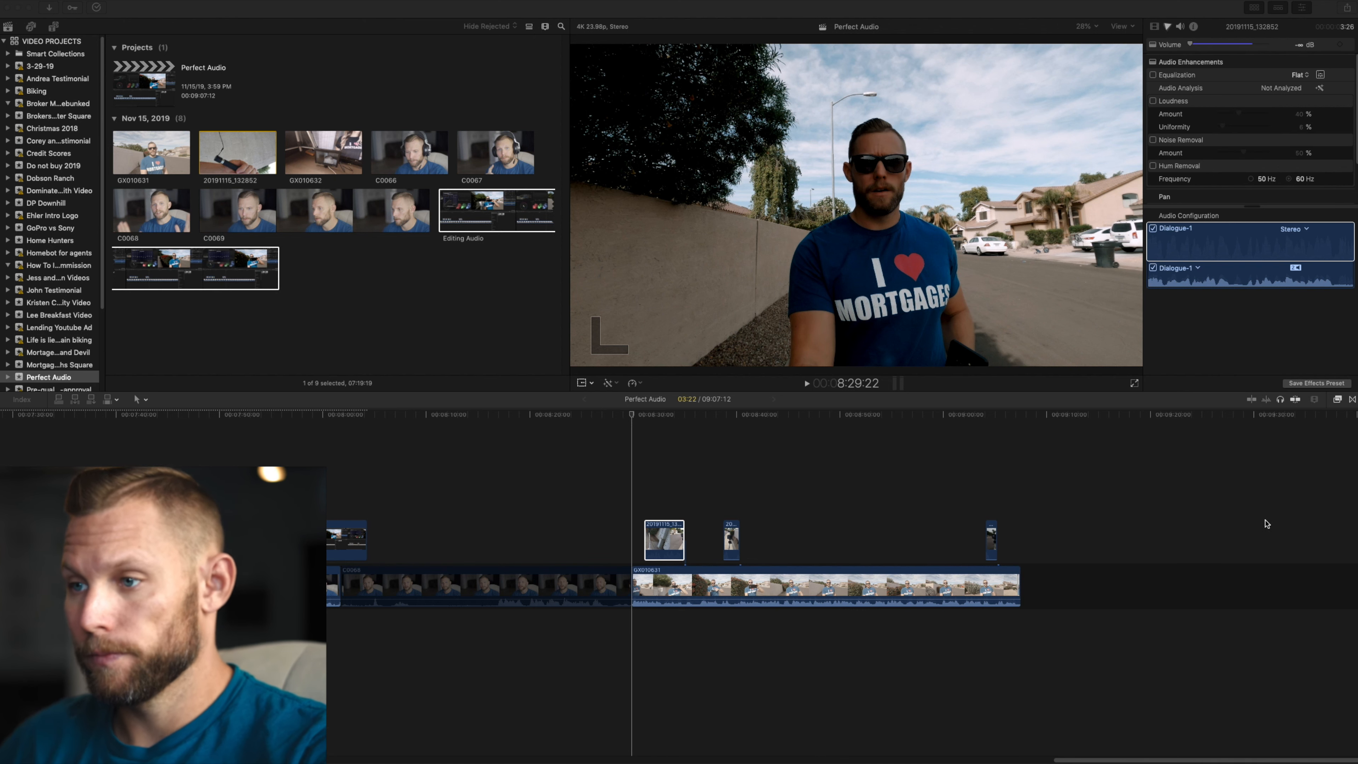
Find the saved GoPro Audio Clean Up voice preset among the audio effects and apply it to clip GX010631.
{"action": "left_click", "coordinate": [632, 418]}
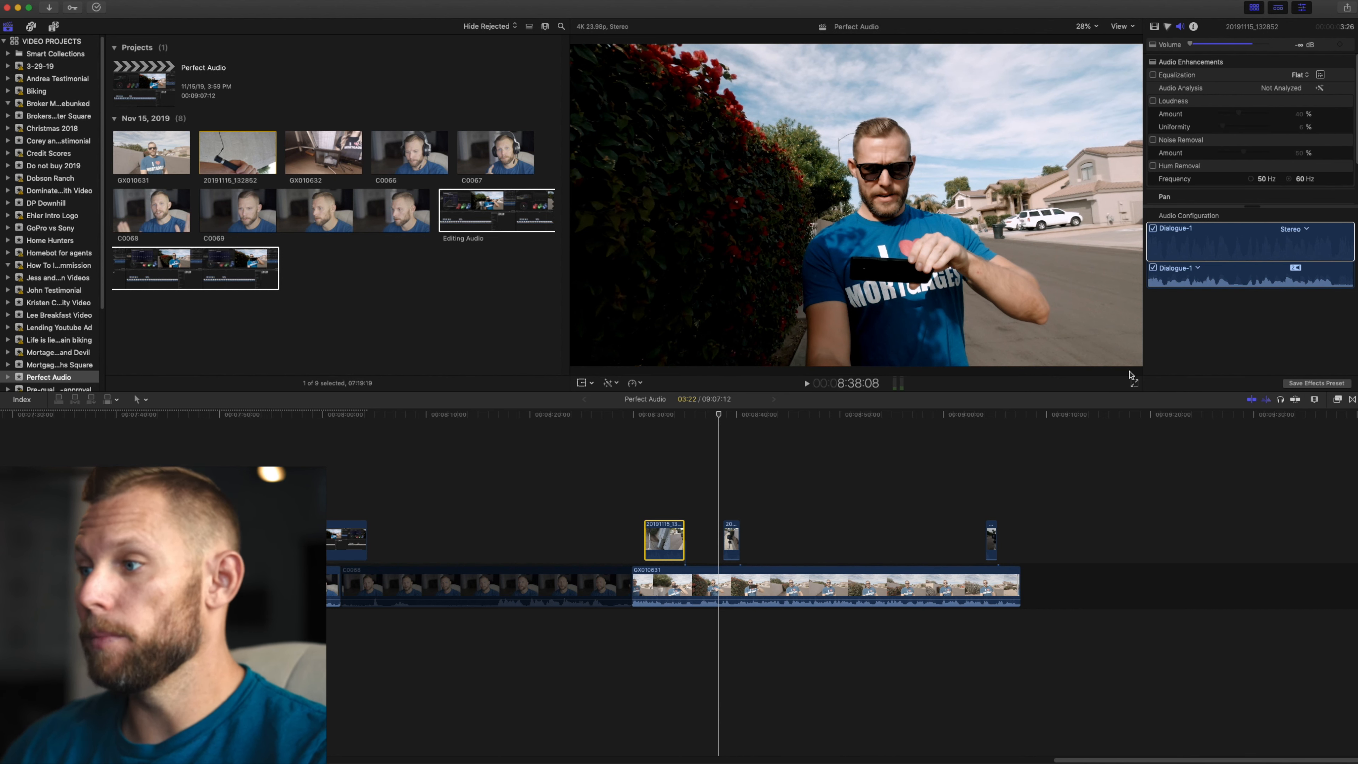
{"action": "left_click", "coordinate": [1337, 399]}
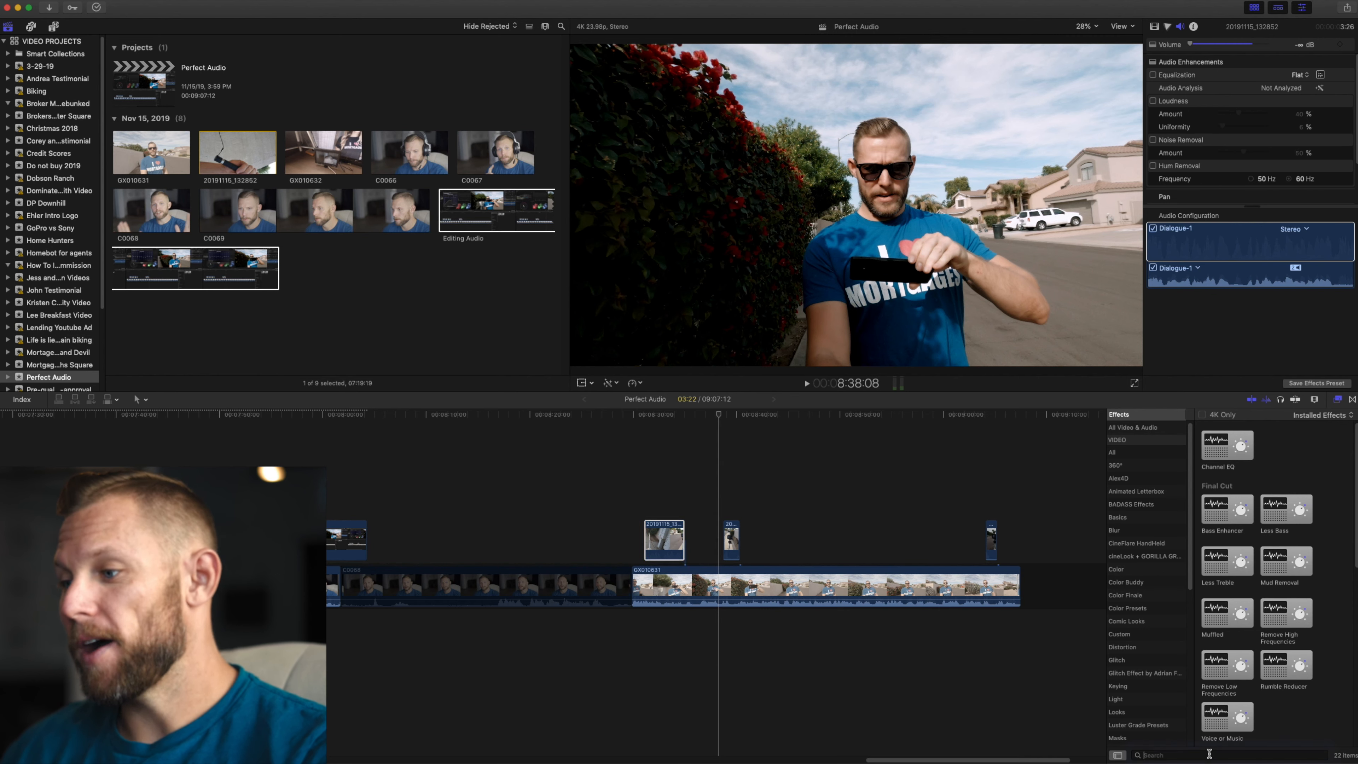
{"action": "left_click", "coordinate": [1209, 753]}
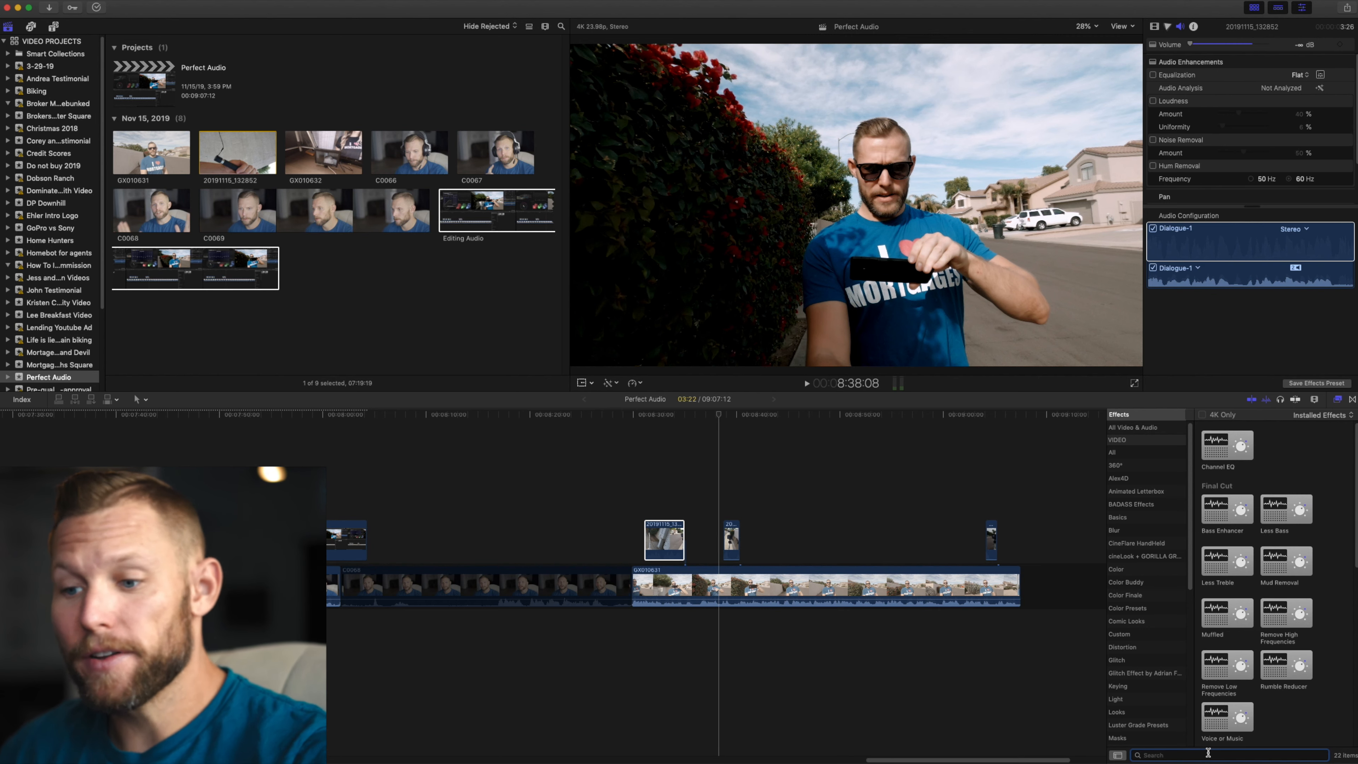
{"action": "type", "text": "voice"}
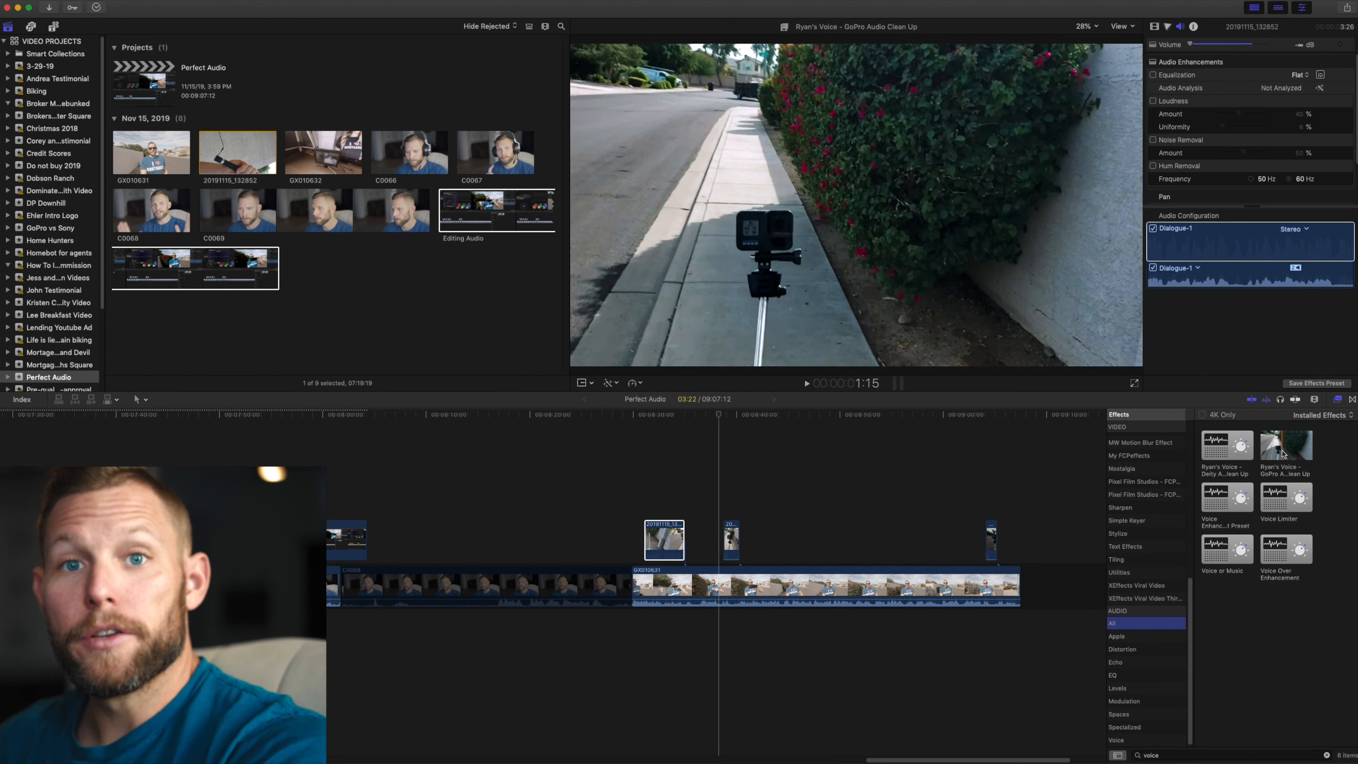
{"action": "left_click_drag", "start_coordinate": [1278, 458], "coordinate": [784, 589]}
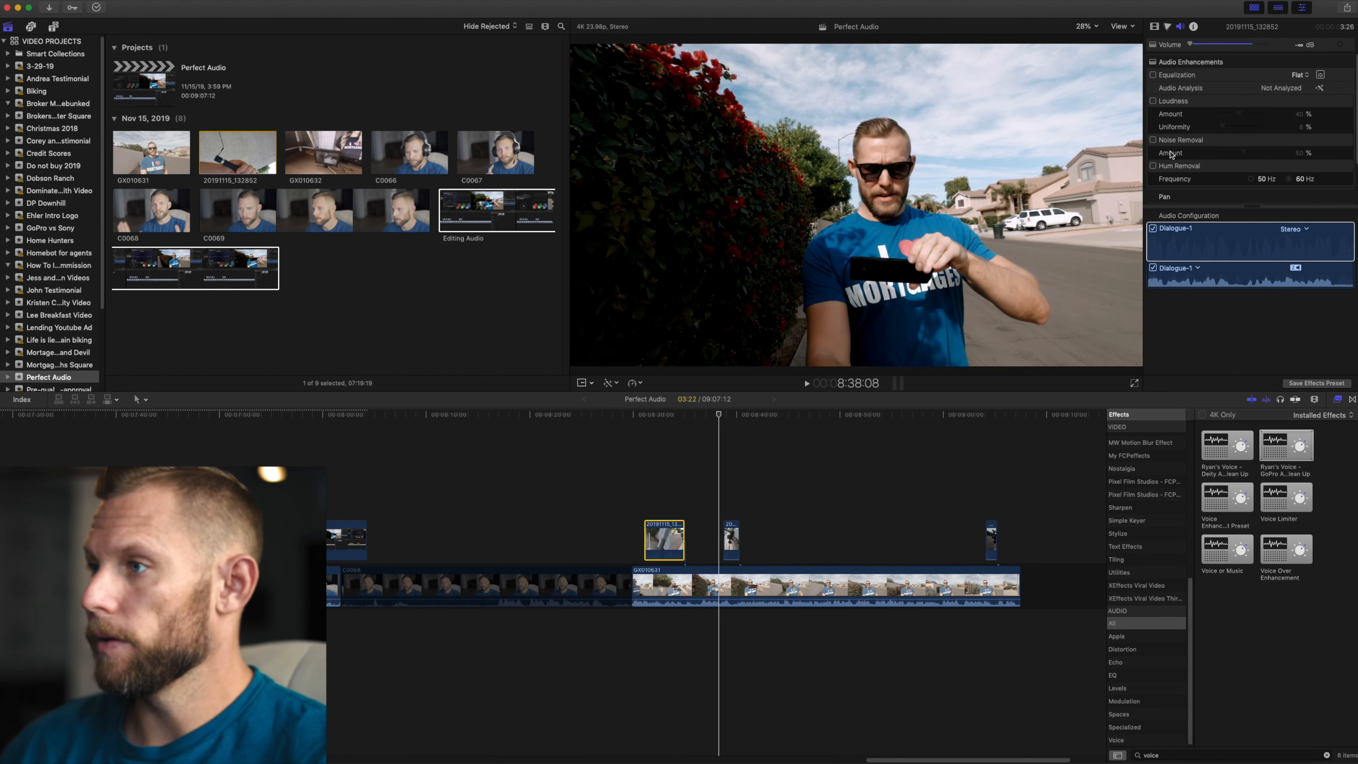
Select clip GX010631 and open the settings of its AUMultibandCompressor effect.
{"action": "scroll", "coordinate": [1171, 155], "scroll_direction": "down", "scroll_amount": 2}
{"action": "left_click", "coordinate": [792, 579]}
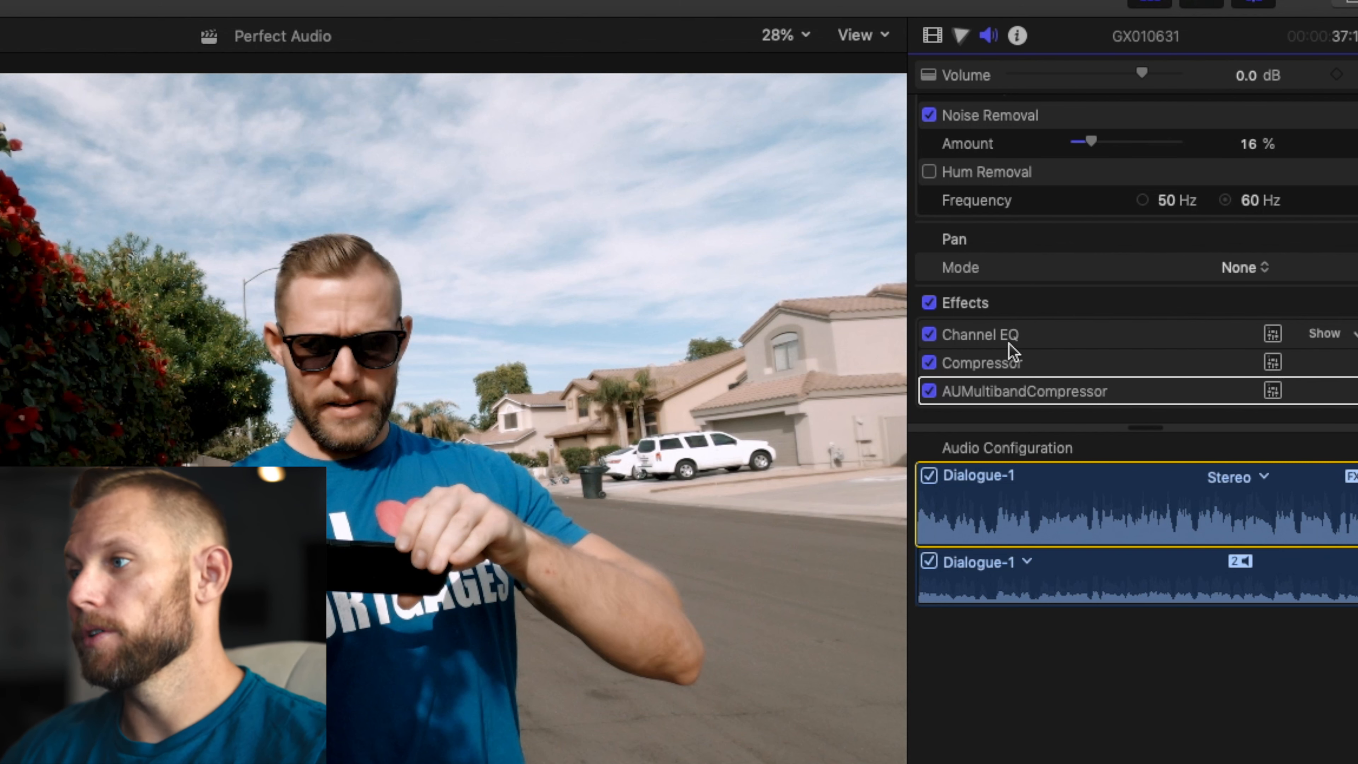
{"action": "left_click", "coordinate": [1273, 391]}
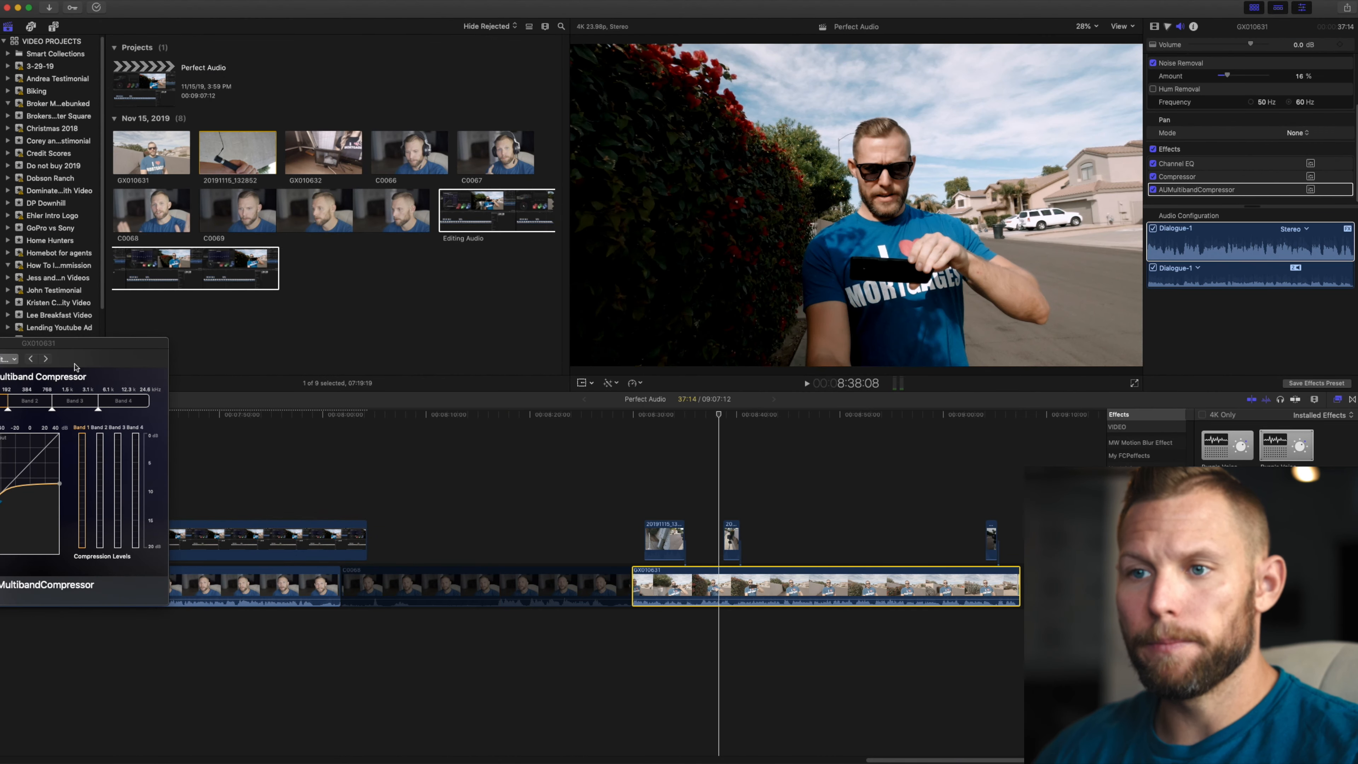
{"action": "left_click_drag", "start_coordinate": [75, 367], "coordinate": [334, 311]}
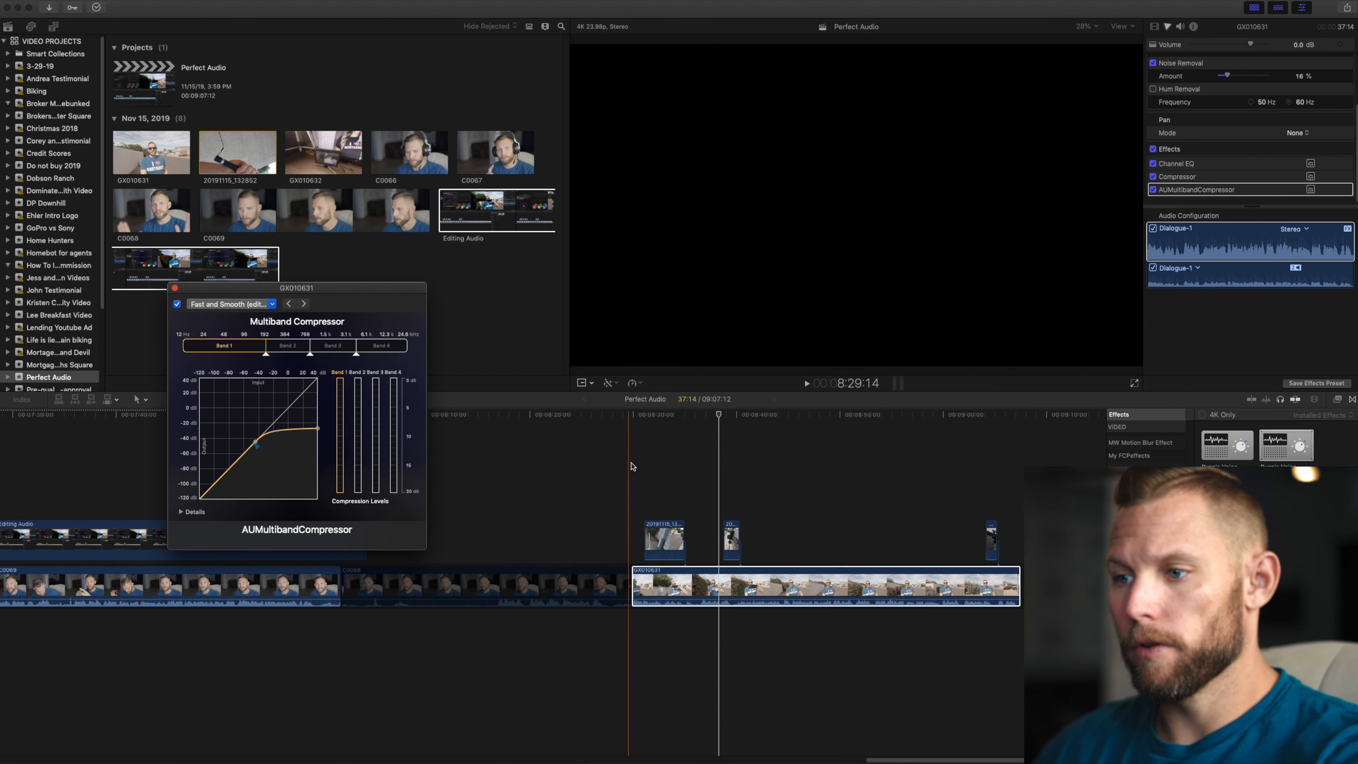
Play GX010631 from its start and slightly raise the Band 1 compression threshold in the multiband compressor.
{"action": "left_click", "coordinate": [631, 466]}
{"action": "key", "text": "space"}
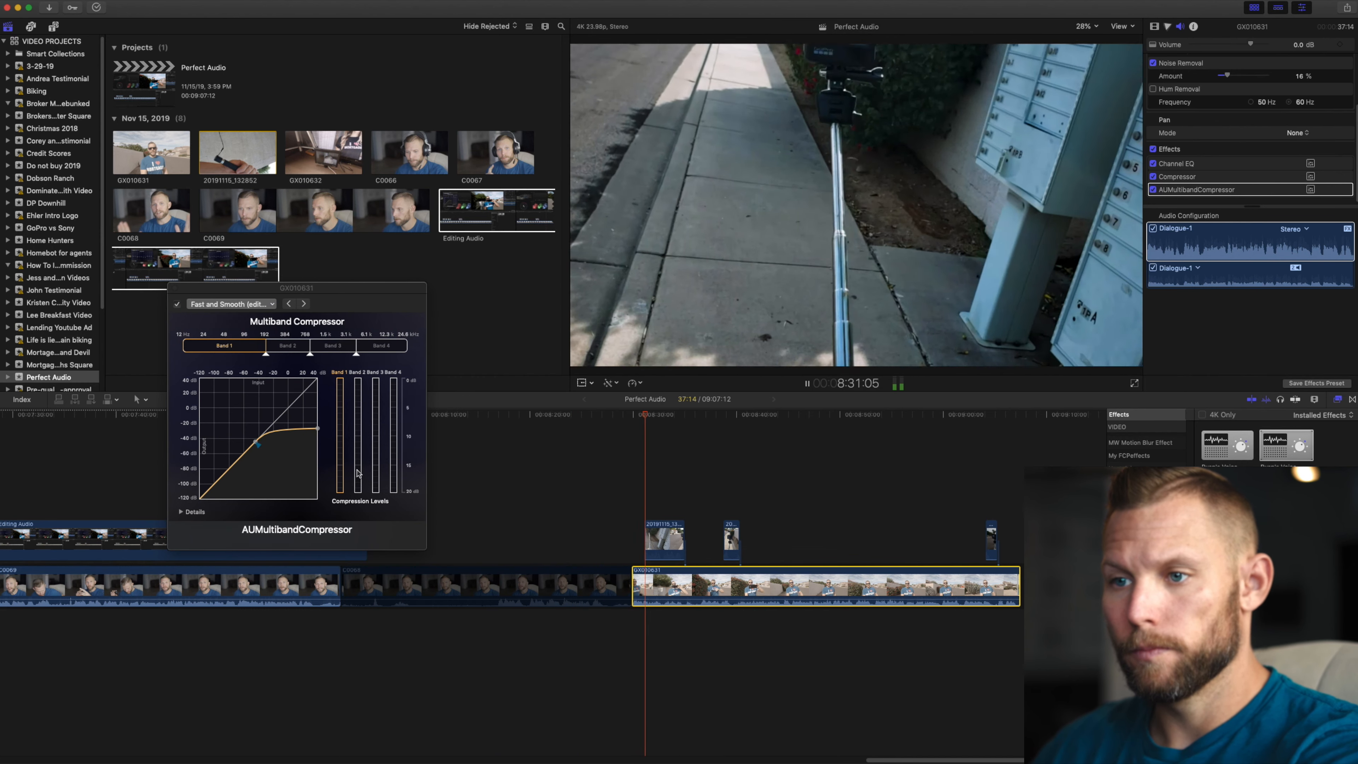
{"action": "left_click_drag", "start_coordinate": [257, 443], "coordinate": [261, 443]}
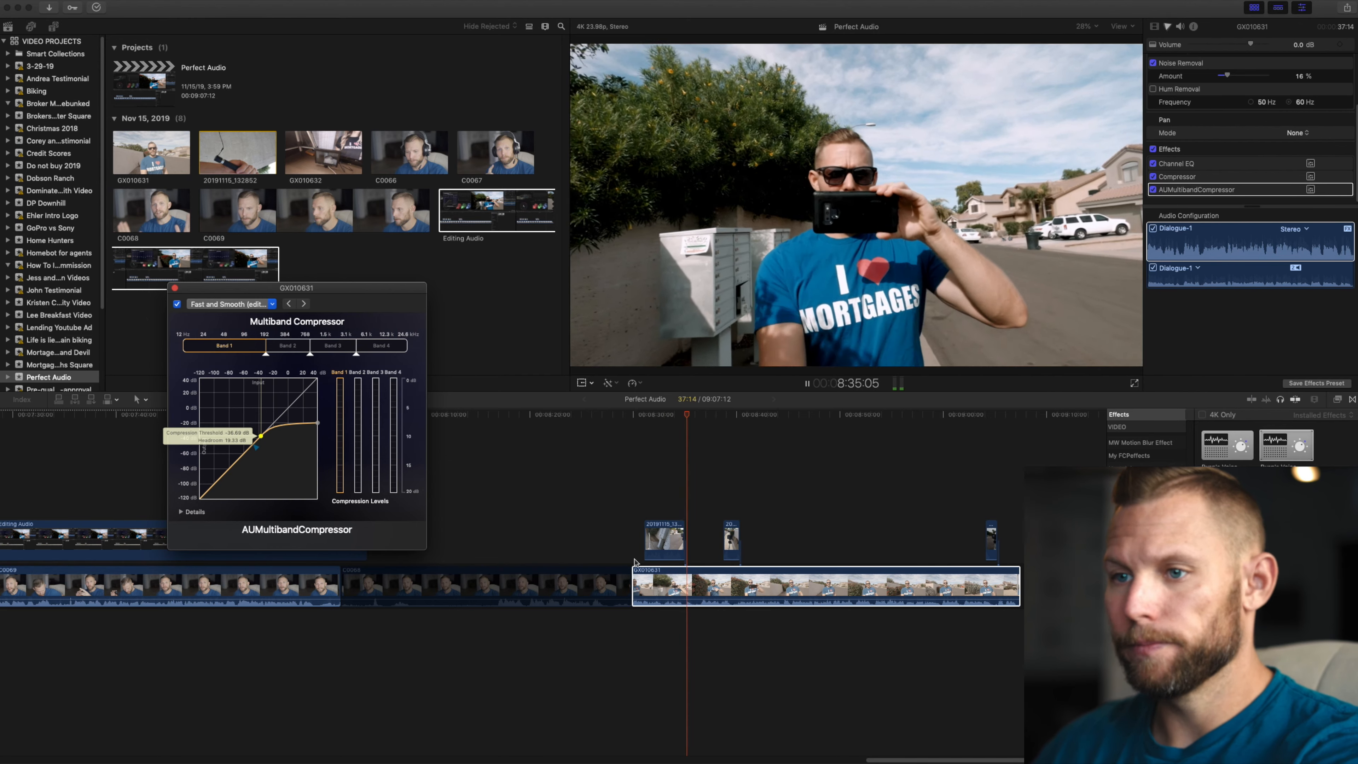
{"action": "key", "text": "space"}
Review the compression curves of Bands 2, 3 and 4 in the multiband compressor during playback.
{"action": "left_click", "coordinate": [286, 346]}
{"action": "key", "text": "space"}
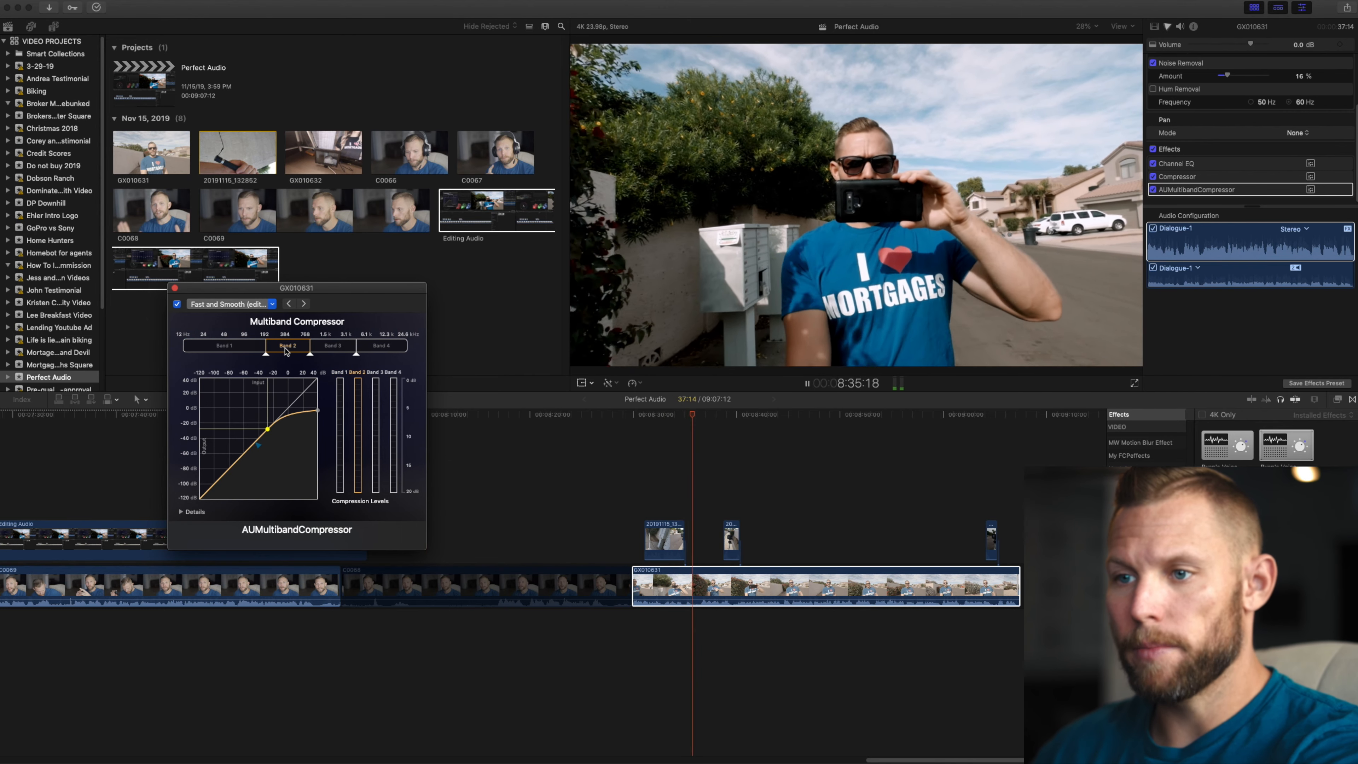
{"action": "left_click", "coordinate": [334, 347]}
{"action": "left_click", "coordinate": [381, 346]}
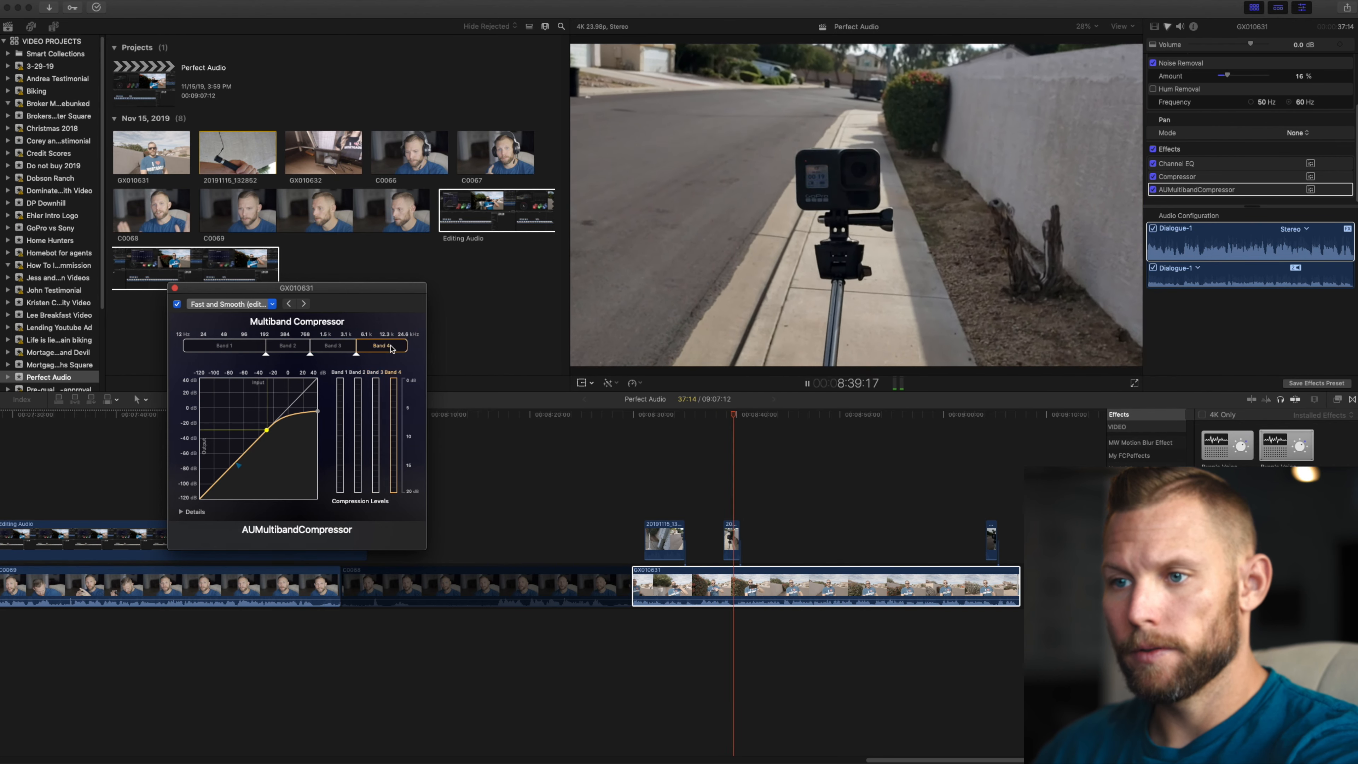
{"action": "left_click_drag", "start_coordinate": [266, 430], "coordinate": [262, 434]}
Compare the clip's sound with the multiband compressor bypassed and enabled, and stop playback.
{"action": "left_click", "coordinate": [177, 304]}
{"action": "left_click", "coordinate": [176, 304]}
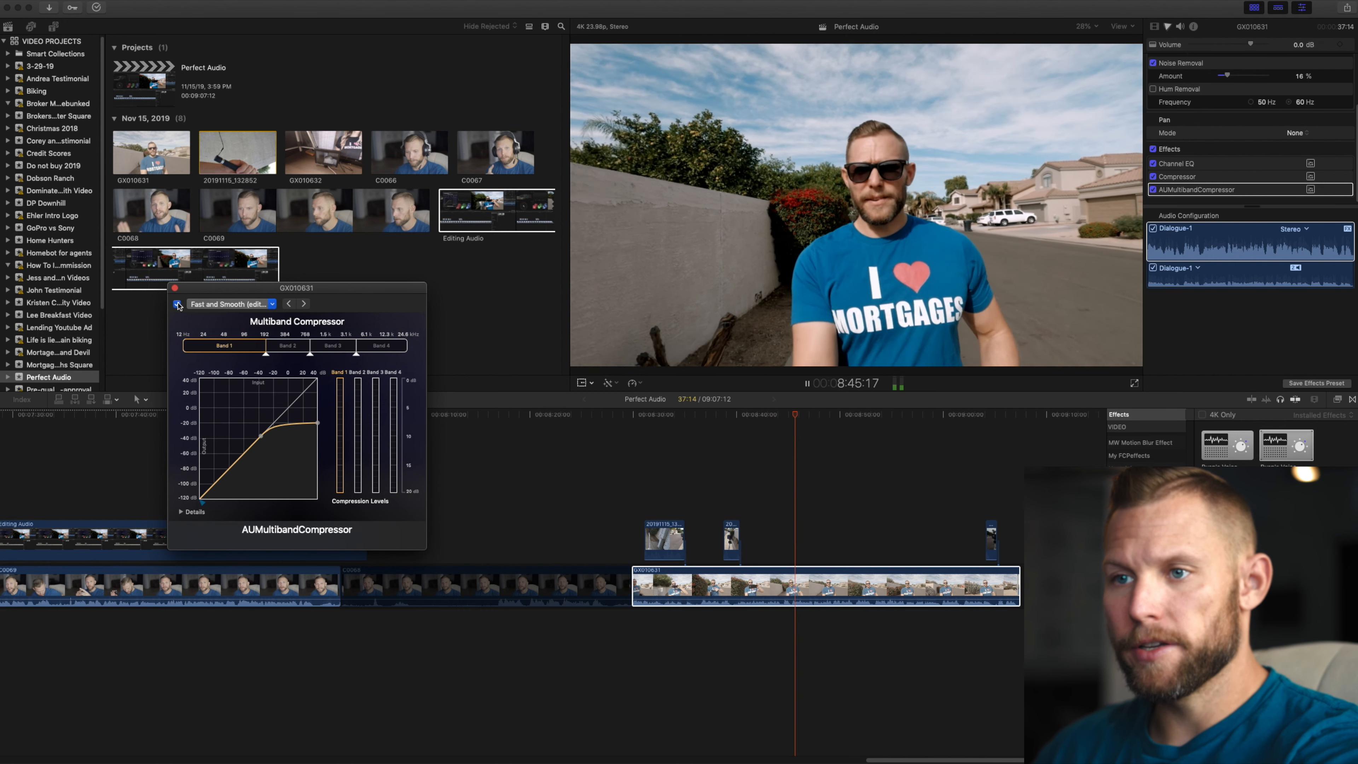
{"action": "key", "text": "space"}
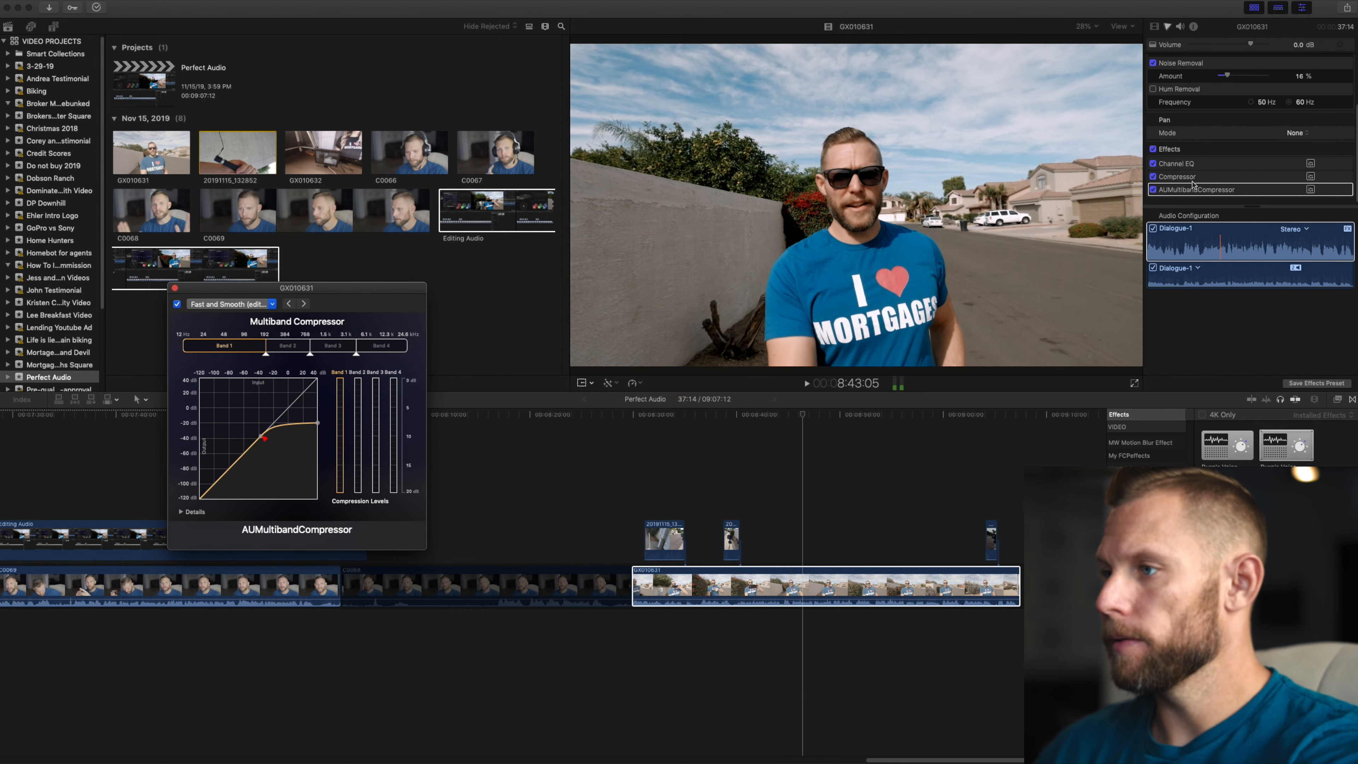
Open the clip's Compressor effect settings and look through the available preset categories without choosing one.
{"action": "left_click", "coordinate": [1254, 182]}
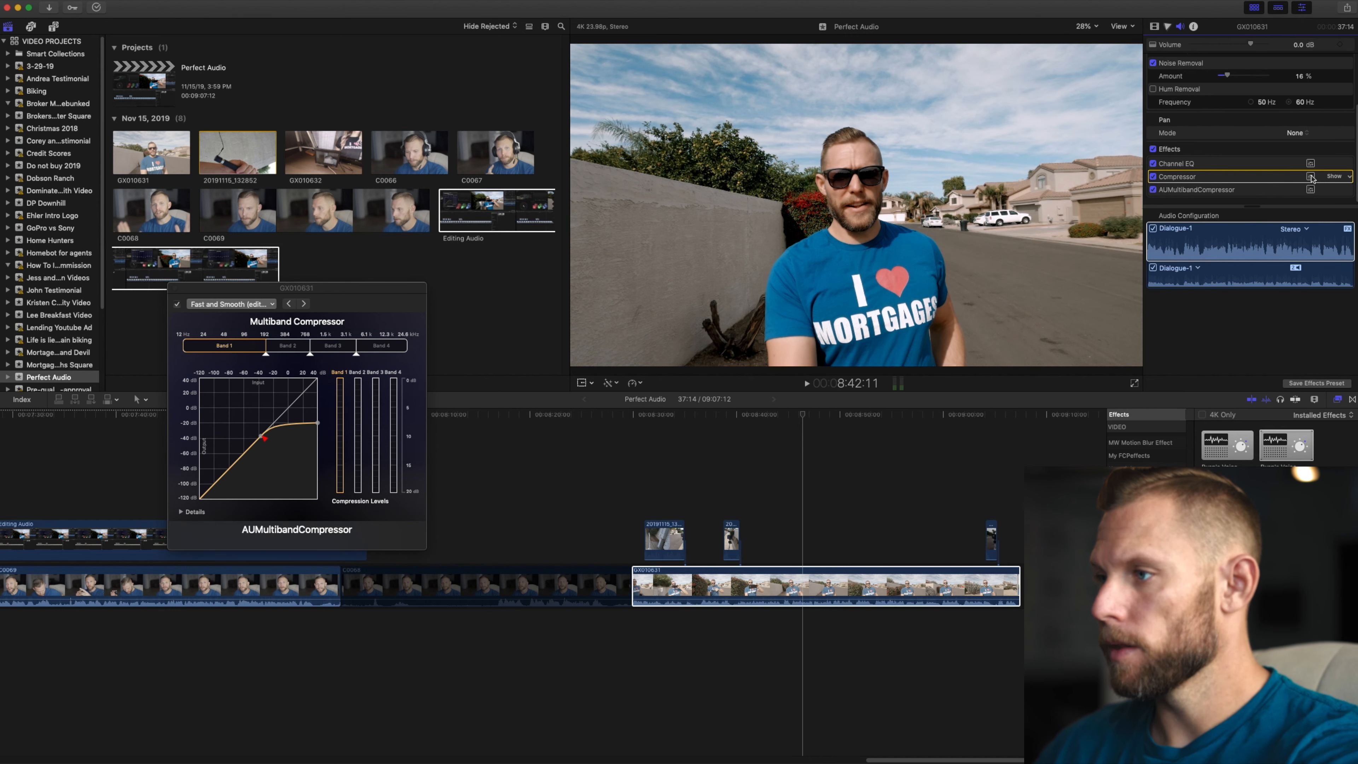
{"action": "left_click", "coordinate": [1310, 177]}
{"action": "left_click_drag", "start_coordinate": [133, 354], "coordinate": [384, 303]}
{"action": "left_click", "coordinate": [261, 321]}
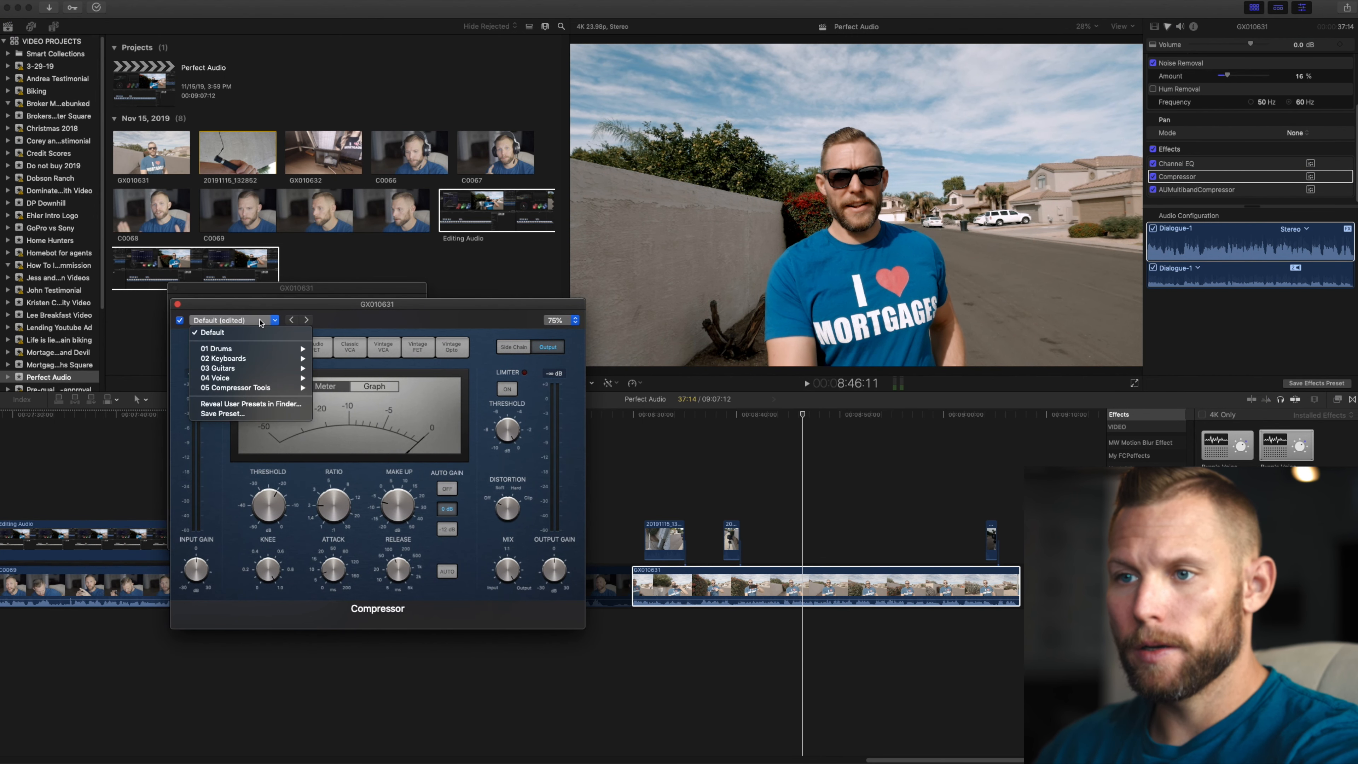
{"action": "mouse_move", "coordinate": [283, 377]}
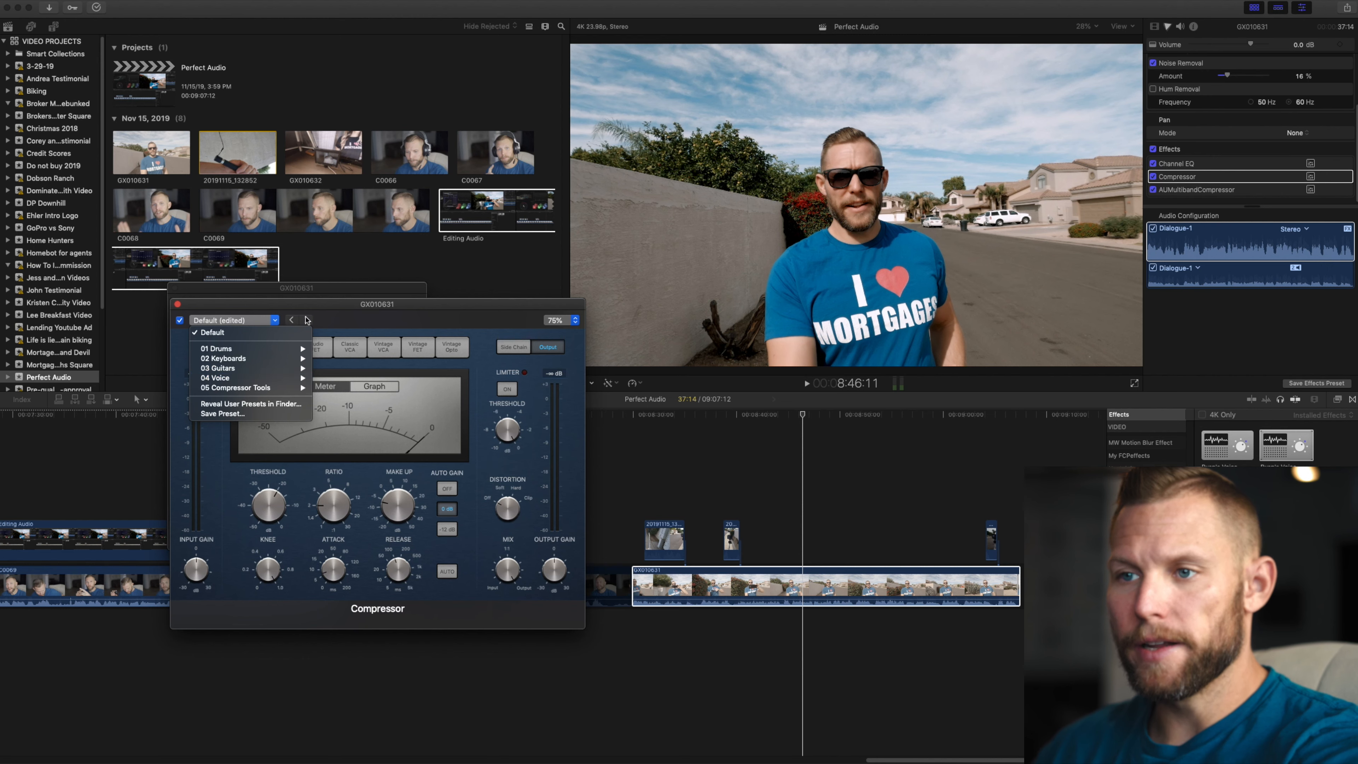
{"action": "left_click", "coordinate": [363, 319]}
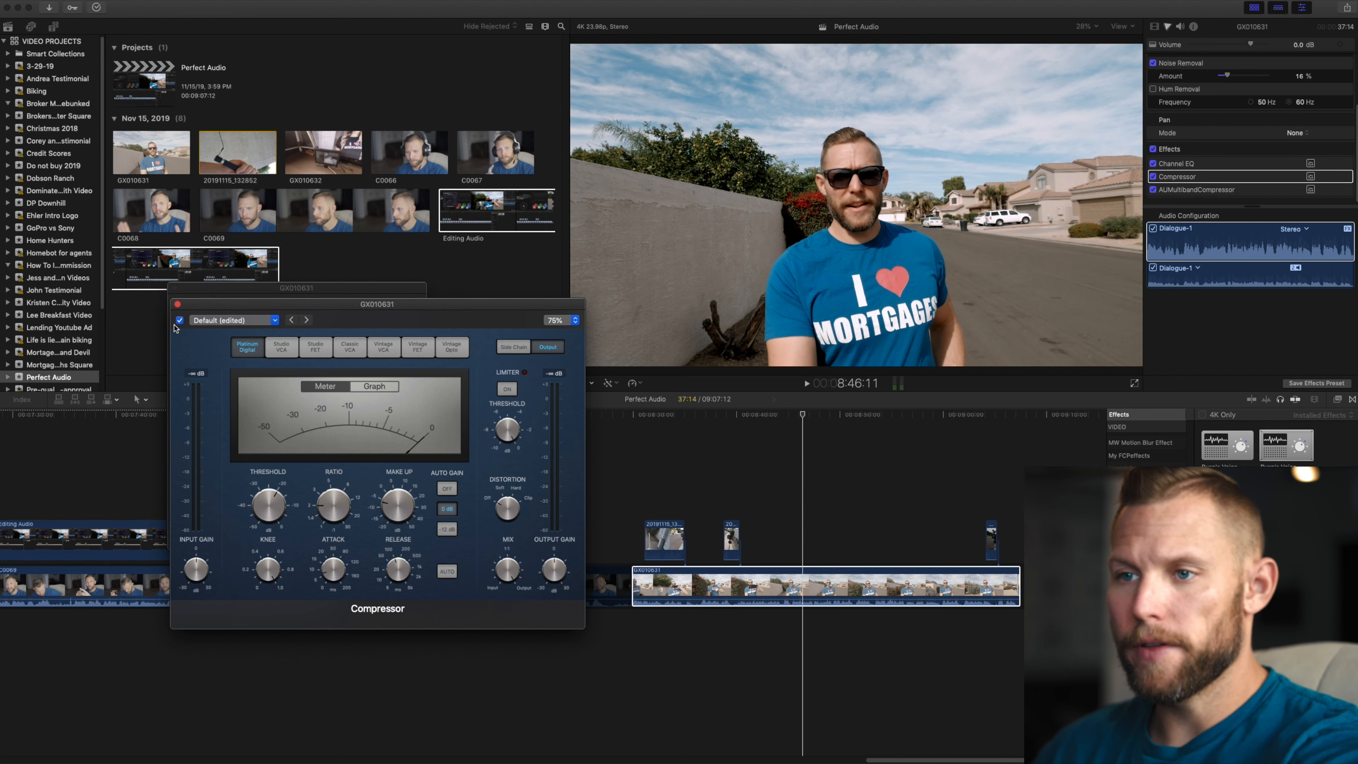
Compare the clip's sound with the Compressor bypassed and enabled, and close both compressor windows.
{"action": "left_click", "coordinate": [180, 320]}
{"action": "key", "text": "space"}
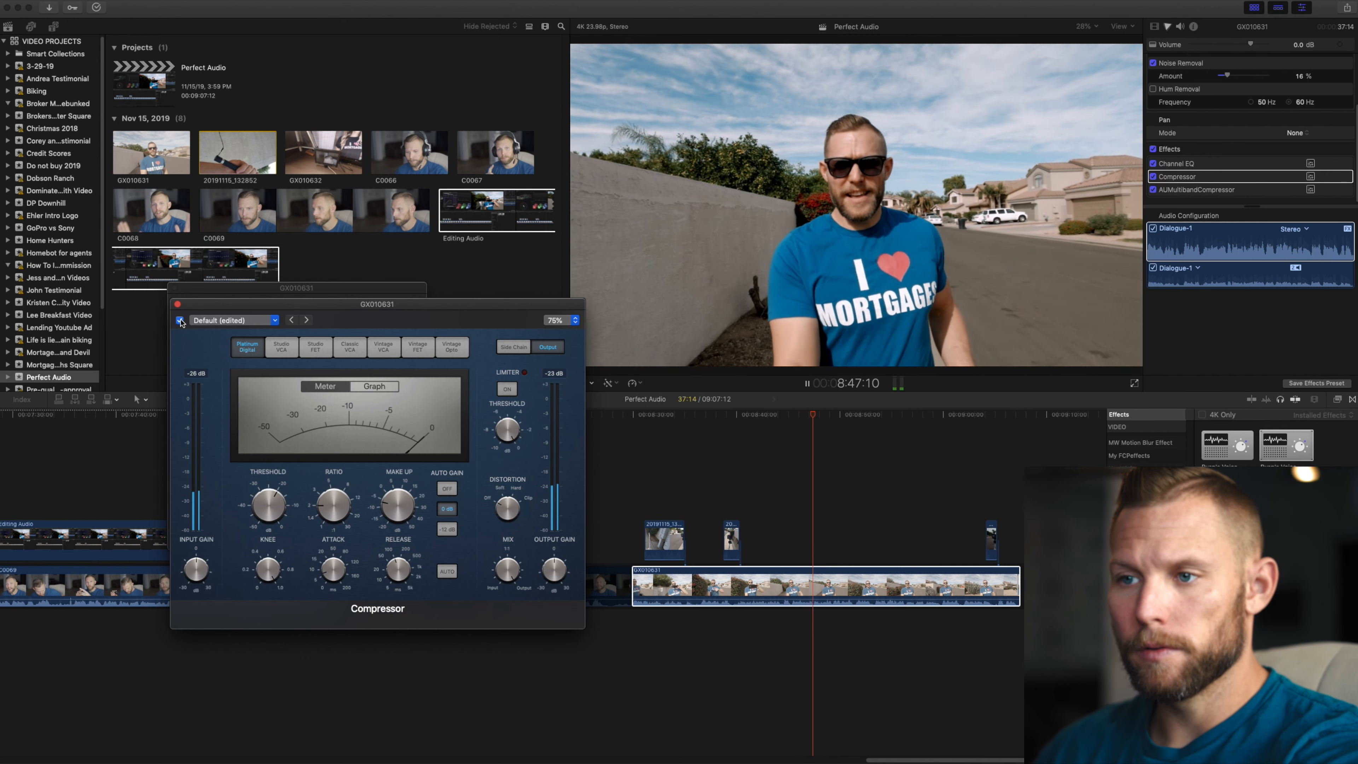
{"action": "left_click", "coordinate": [180, 321]}
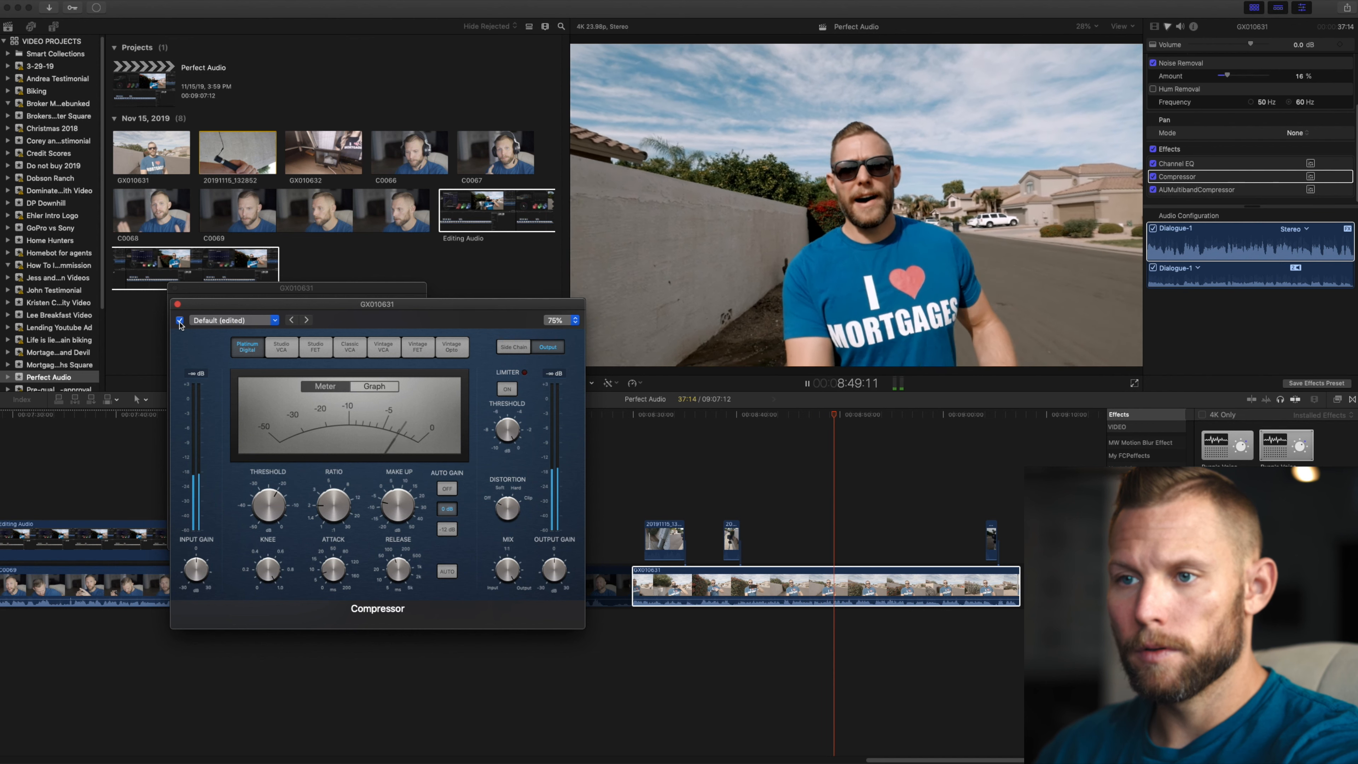
{"action": "key", "text": "space"}
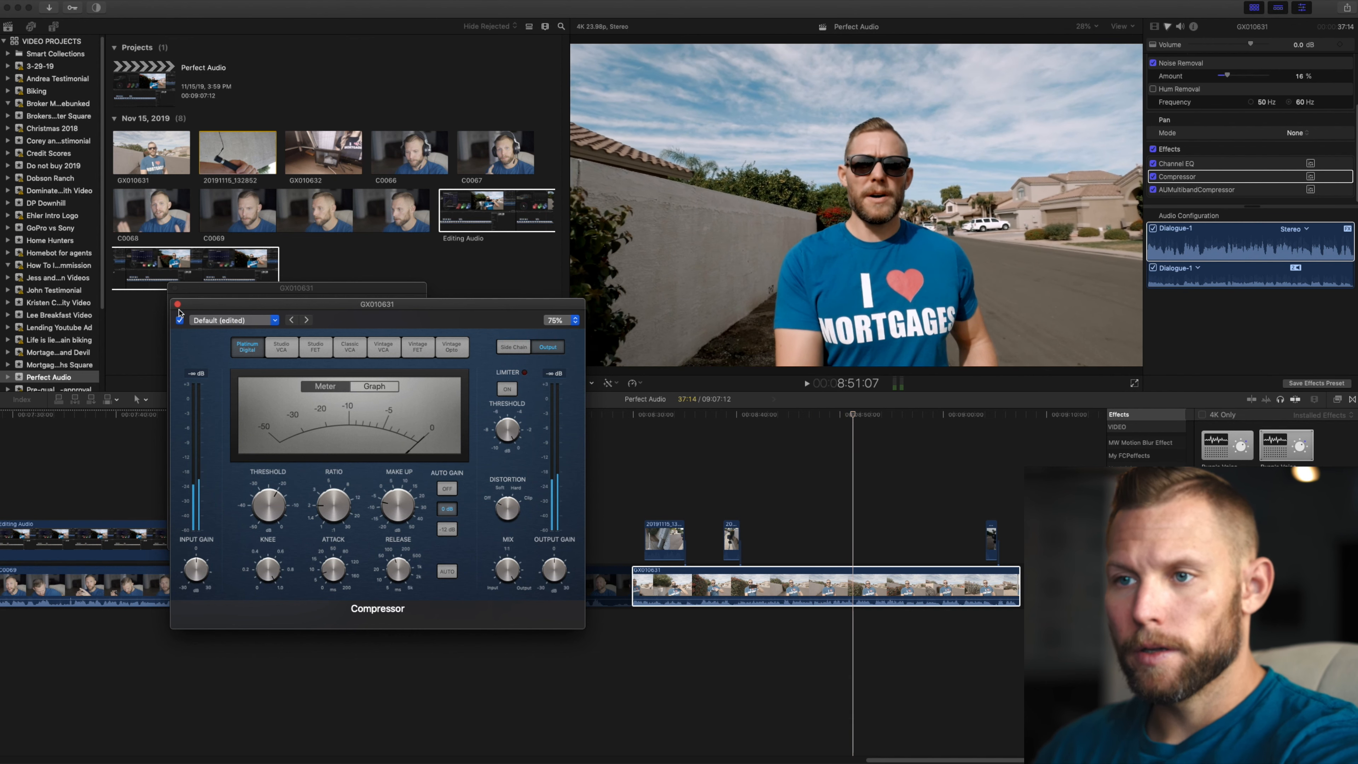
{"action": "left_click", "coordinate": [177, 305]}
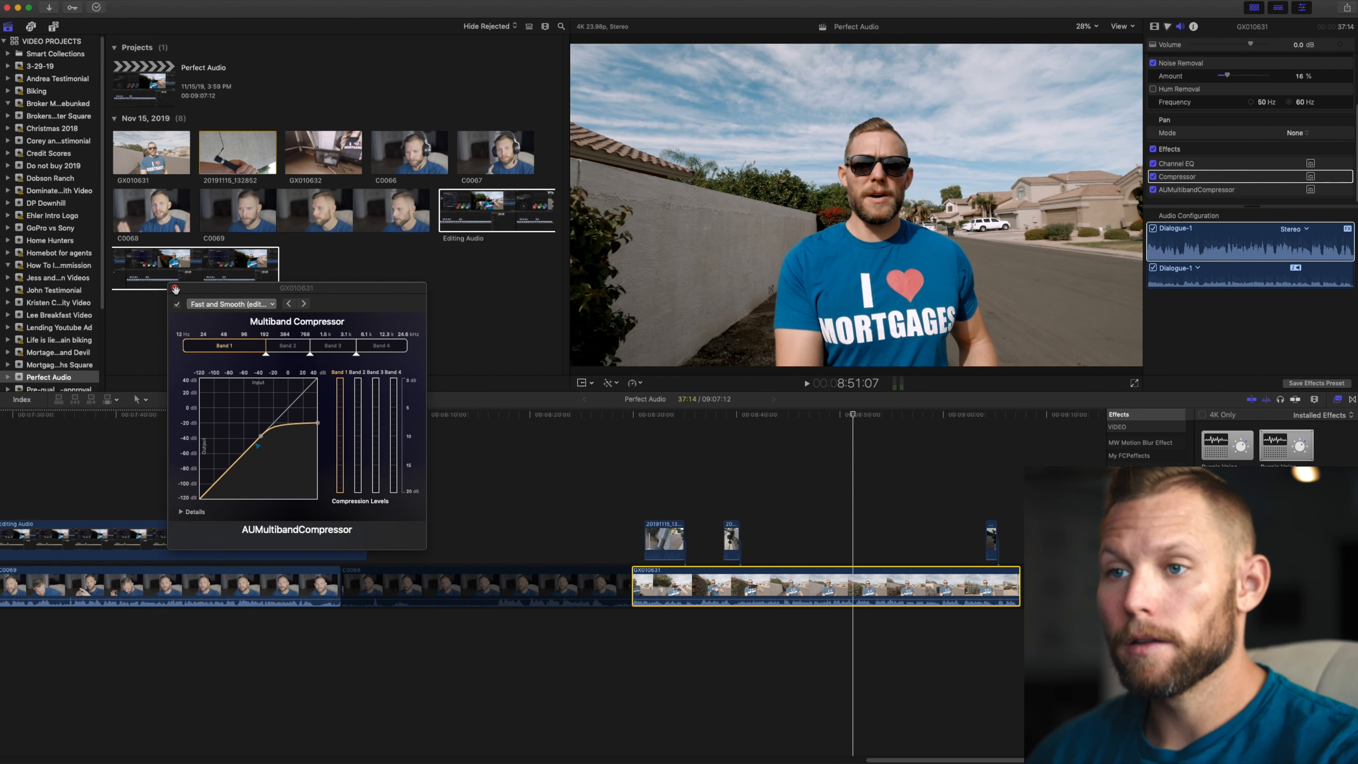
{"action": "left_click", "coordinate": [175, 289]}
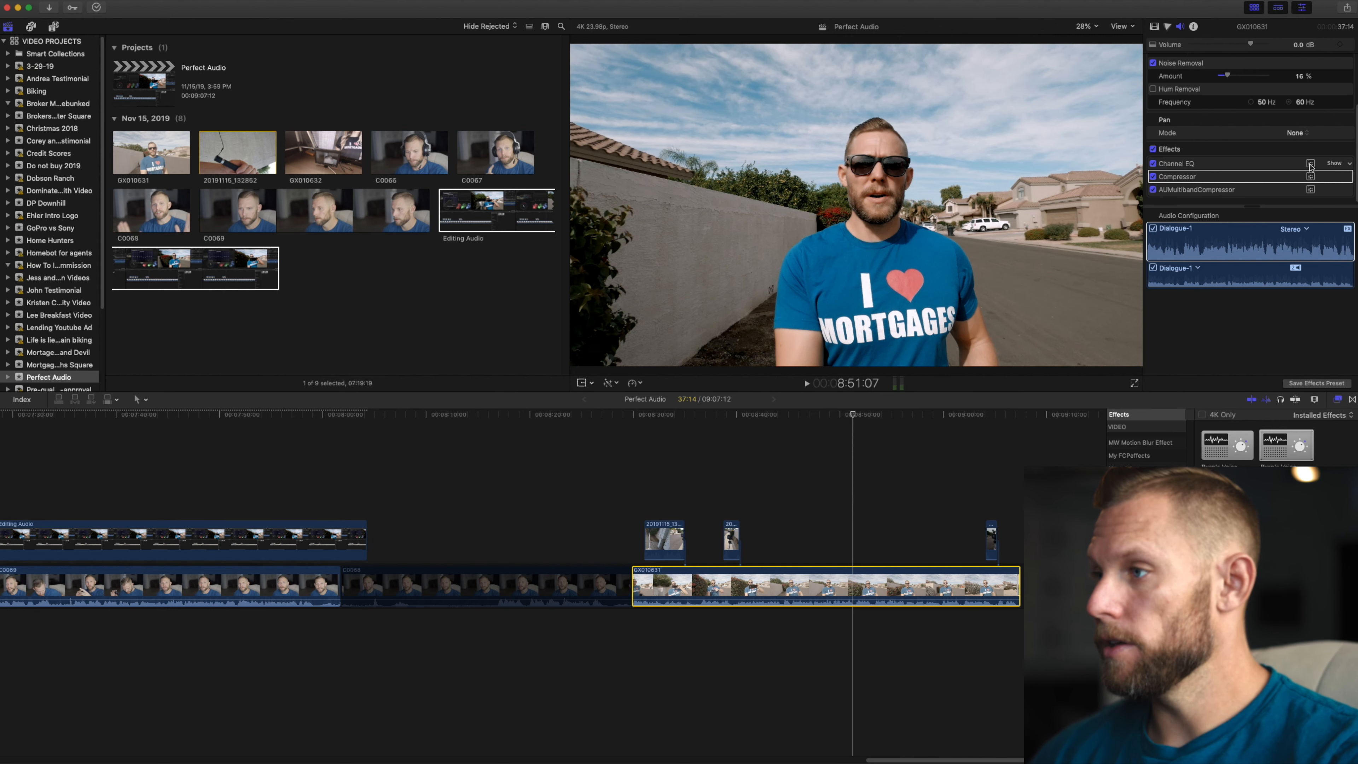
Open the clip's Channel EQ effect and examine its Voice-Over EQ curve.
{"action": "left_click", "coordinate": [1310, 164]}
{"action": "left_click_drag", "start_coordinate": [63, 345], "coordinate": [387, 262]}
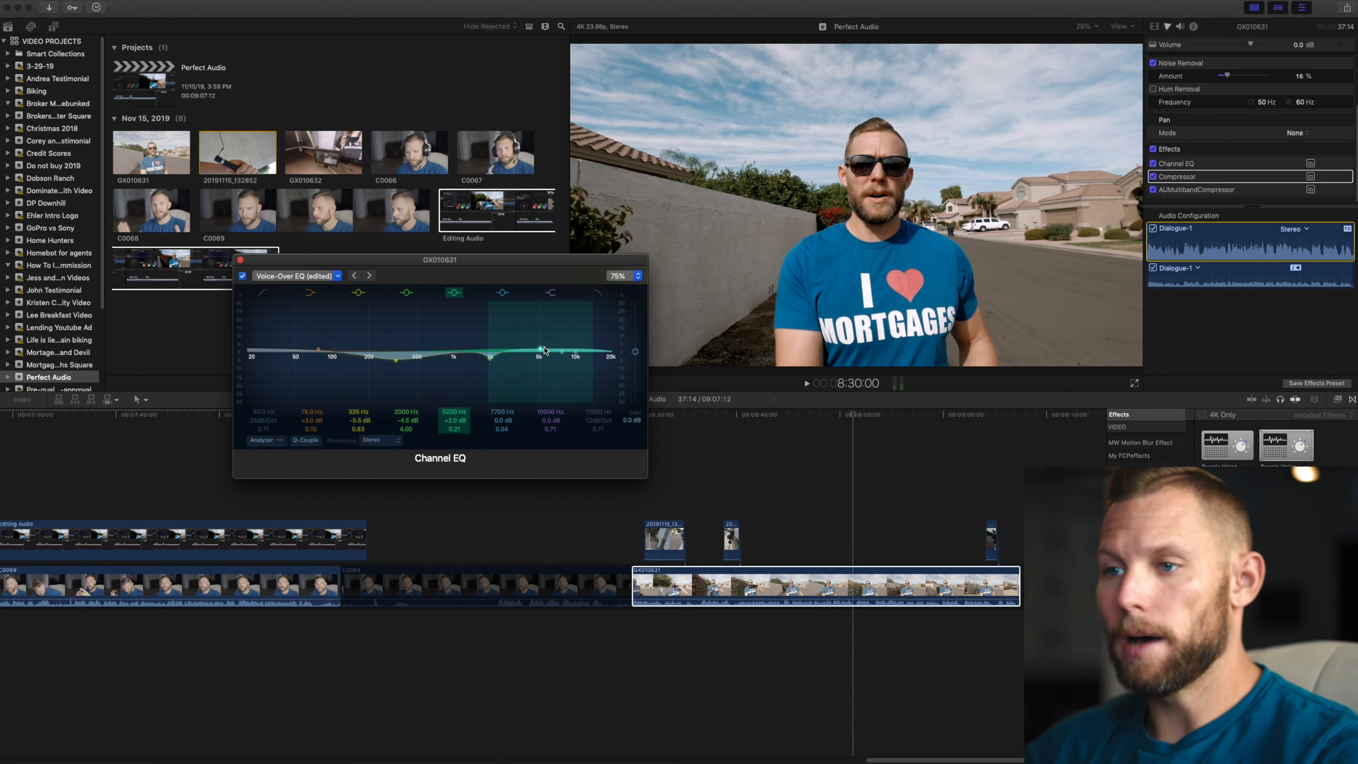
{"action": "left_click", "coordinate": [710, 440]}
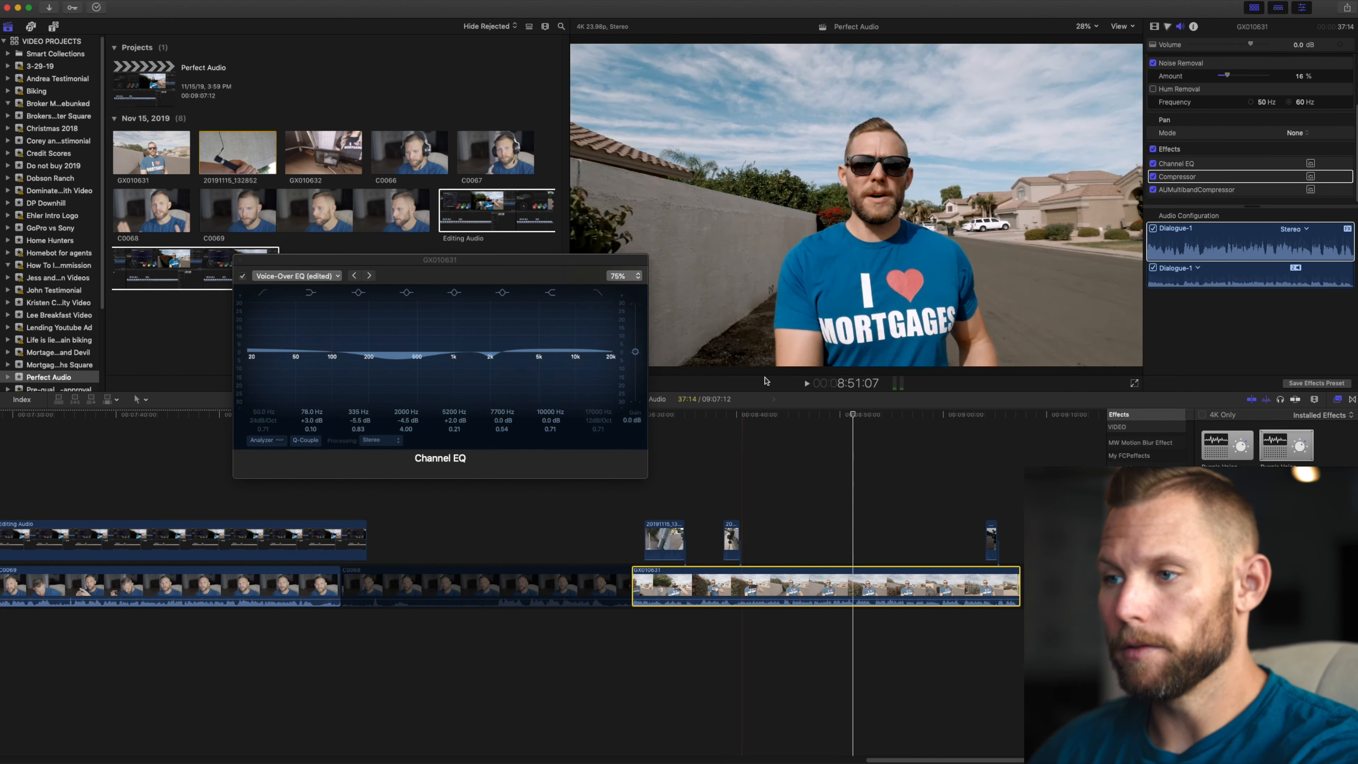
Compare the clip's sound with the Channel EQ bypassed and enabled, and close its window.
{"action": "key", "text": "space"}
{"action": "left_click", "coordinate": [242, 276]}
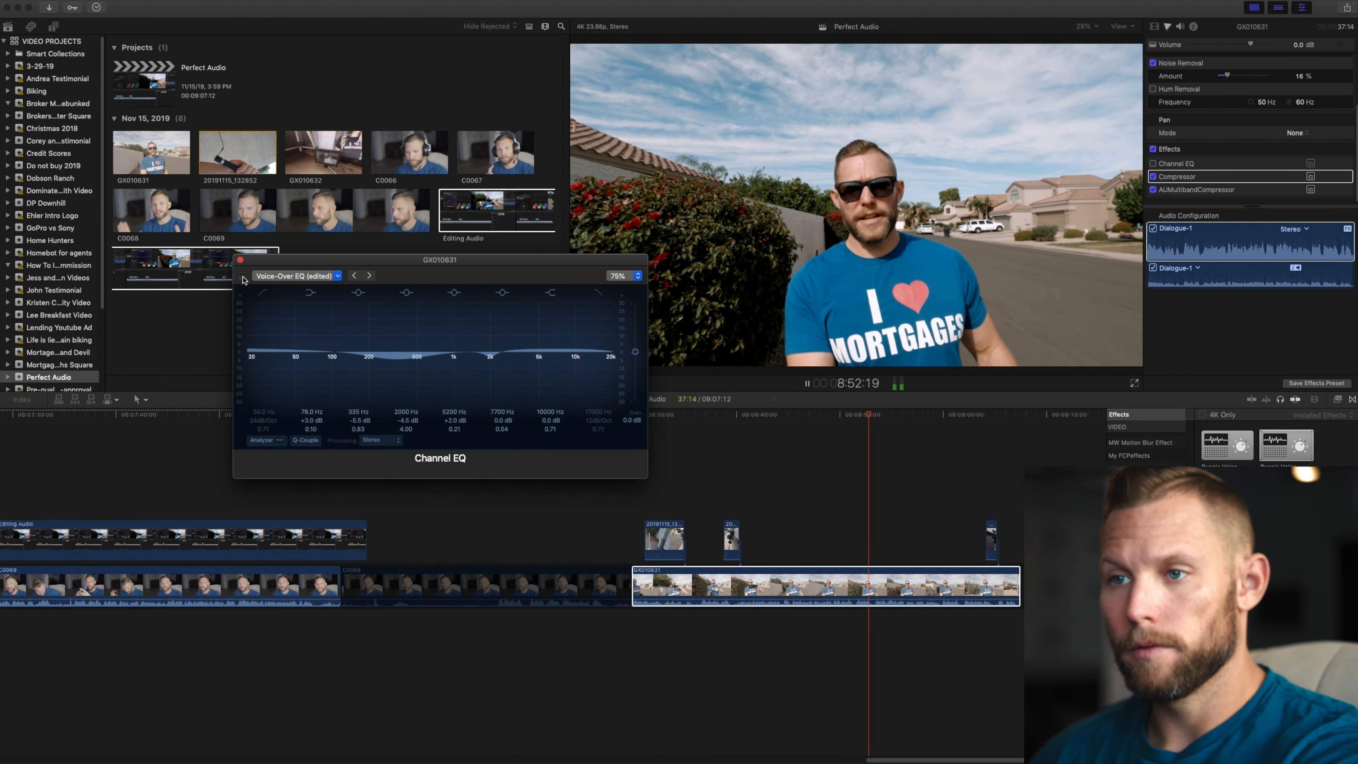
{"action": "left_click", "coordinate": [242, 276]}
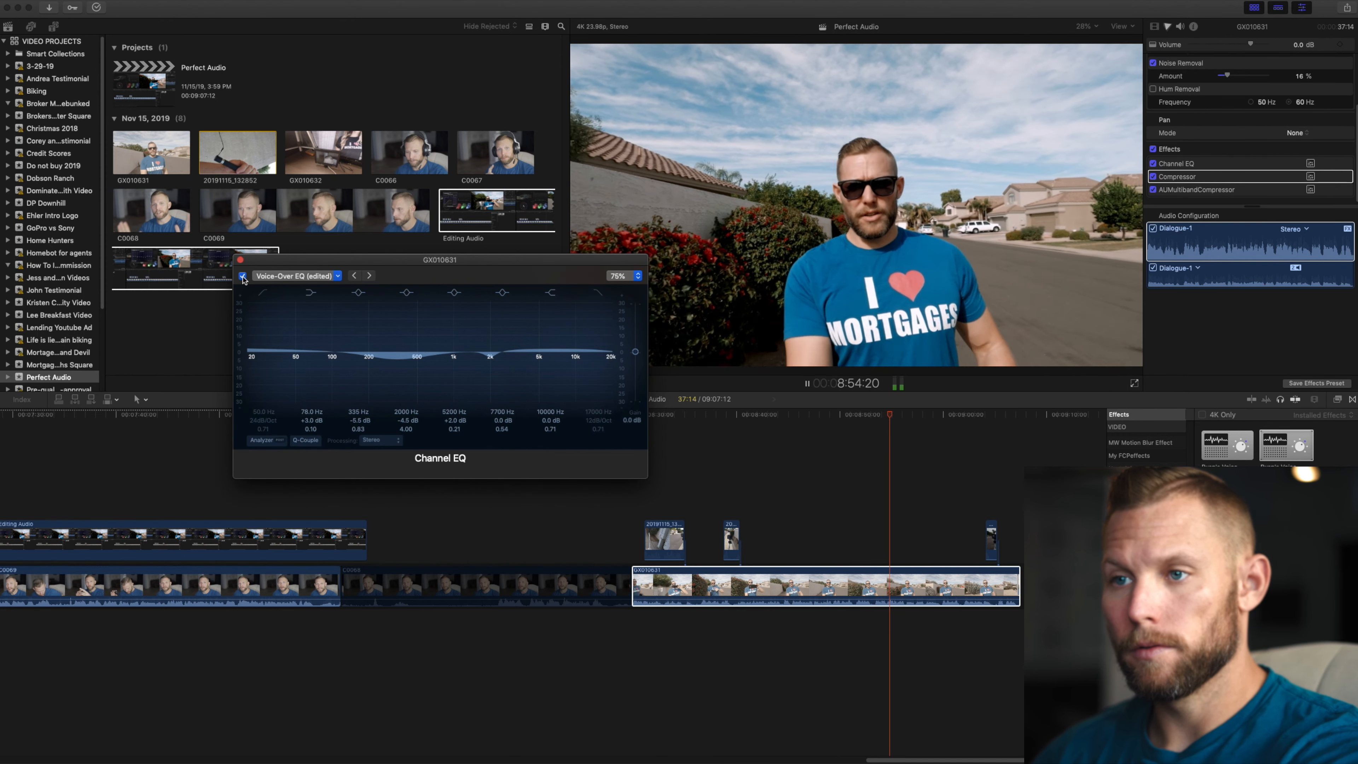
{"action": "key", "text": "space"}
{"action": "left_click", "coordinate": [241, 262]}
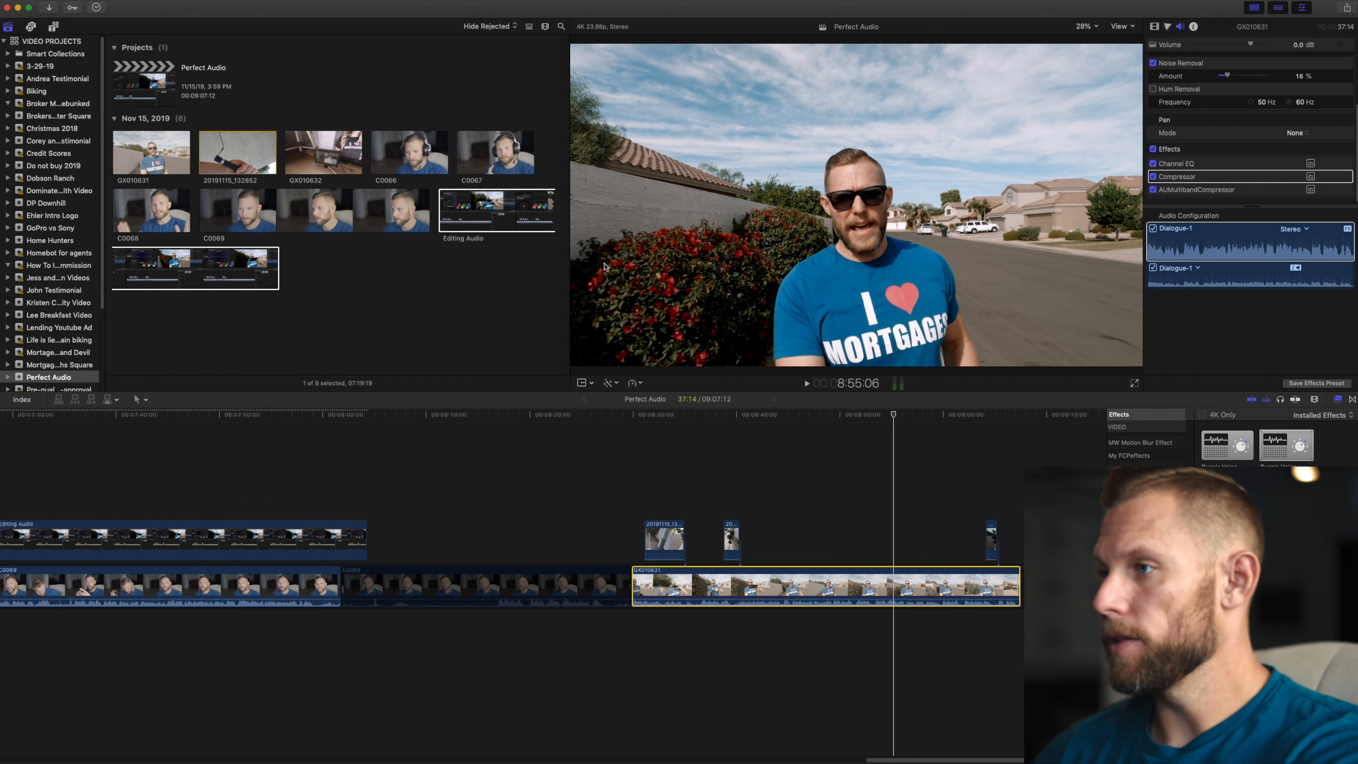
Open the 10-band Graphic Equalizer for the clip's Equalization enhancement.
{"action": "scroll", "coordinate": [1205, 133], "scroll_direction": "up", "scroll_amount": 3}
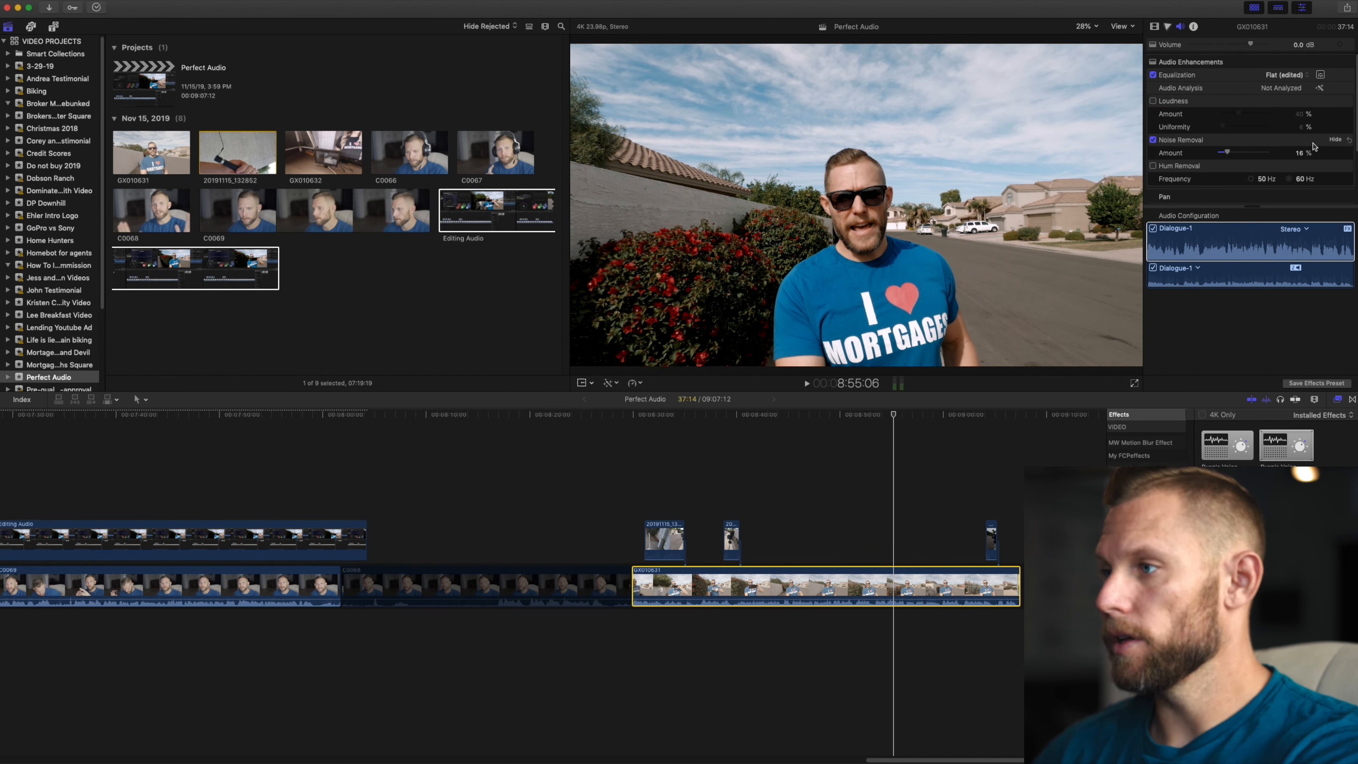
{"action": "key", "text": "space"}
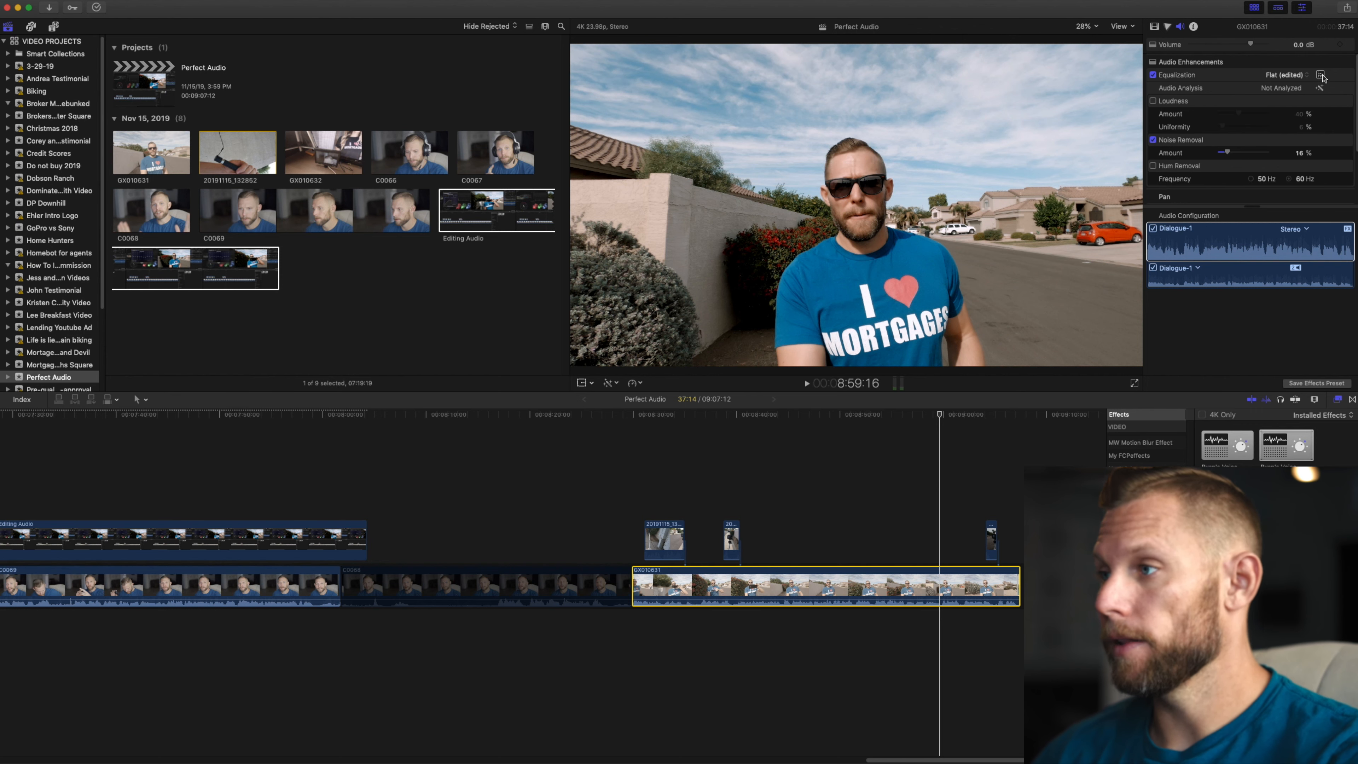
{"action": "left_click", "coordinate": [1321, 75]}
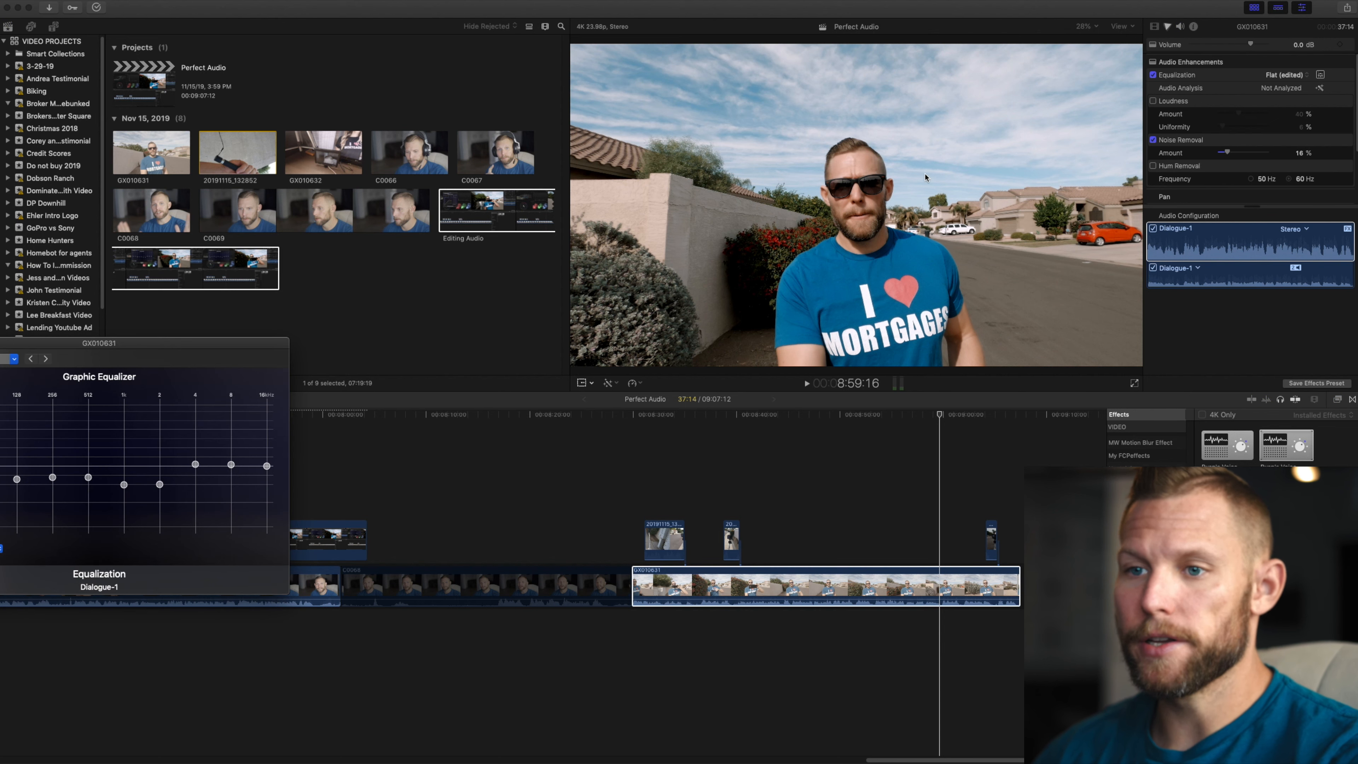
{"action": "left_click_drag", "start_coordinate": [168, 359], "coordinate": [446, 268]}
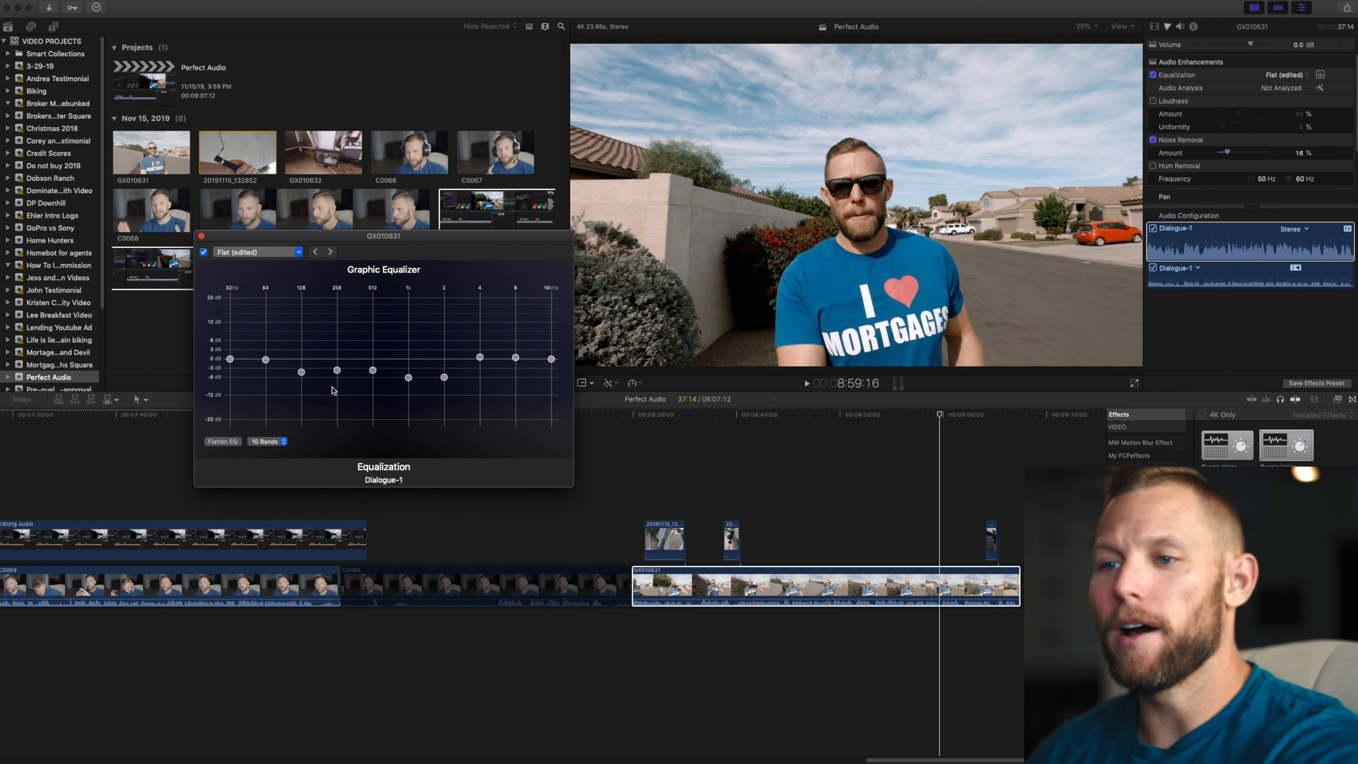
Play the clip from its start and compare its sound with Equalization disabled and enabled.
{"action": "left_click", "coordinate": [634, 422]}
{"action": "key", "text": "space"}
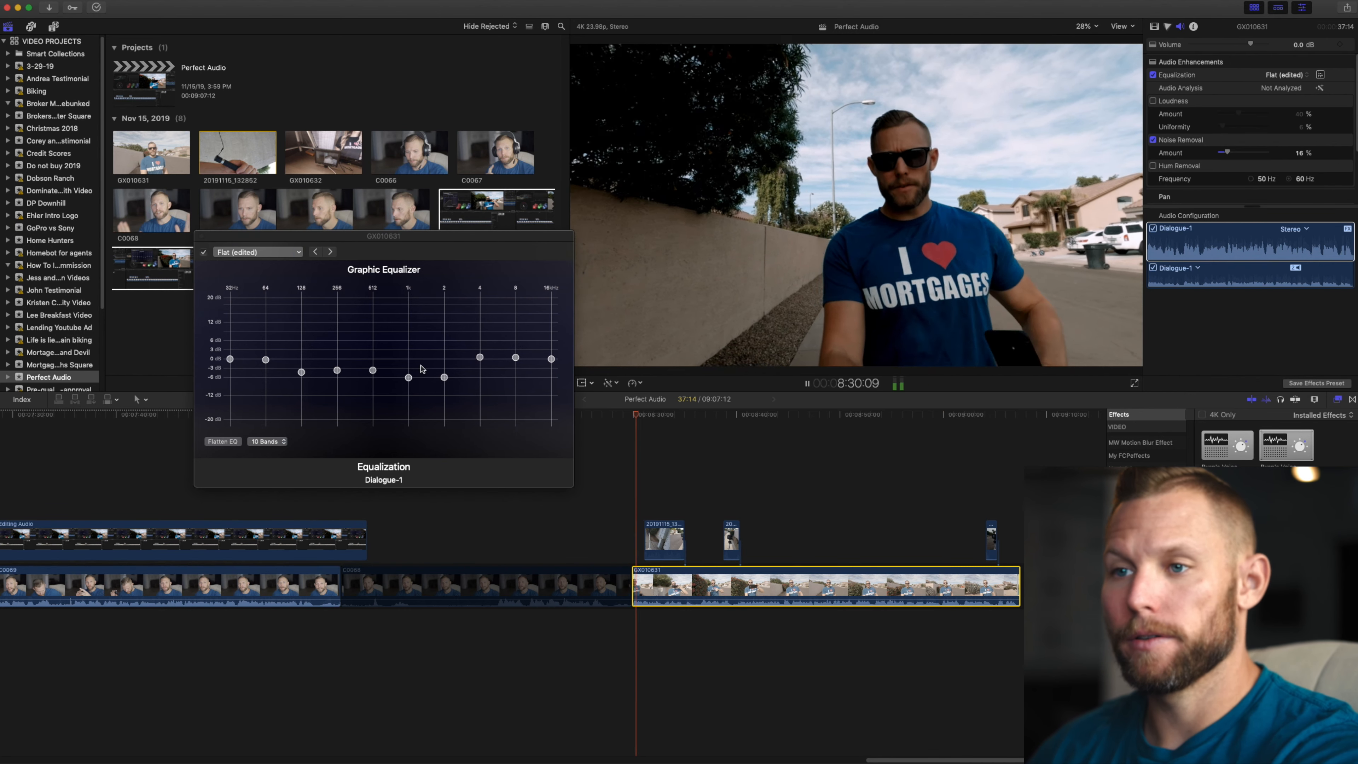
{"action": "left_click", "coordinate": [206, 253]}
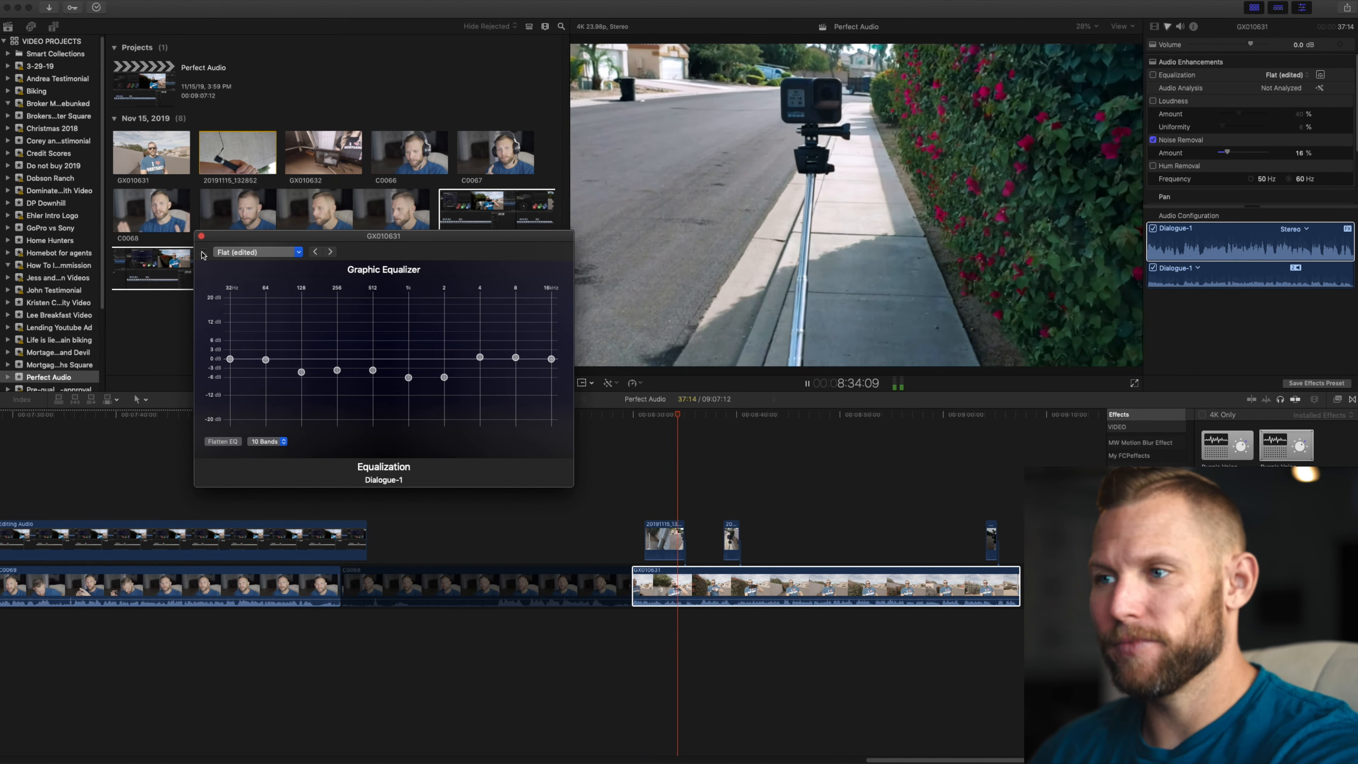
{"action": "left_click", "coordinate": [204, 252]}
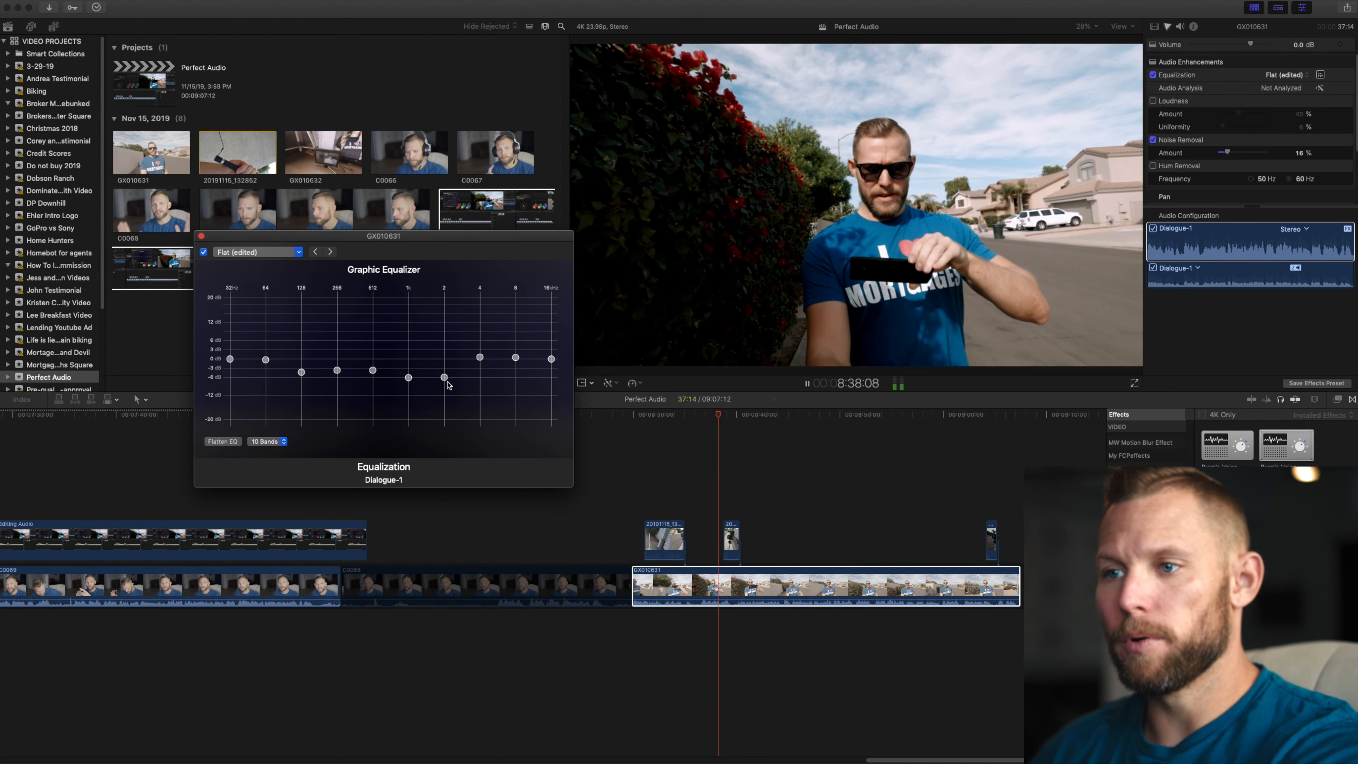
Fine-tune the equalizer's midrange by ear: 2 kHz and 512 Hz bands at about -3 dB, with the 1 kHz band cut further.
{"action": "mouse_move", "coordinate": [445, 378]}
{"action": "left_mouse_down"}
{"action": "mouse_move", "coordinate": [441, 356]}
{"action": "mouse_move", "coordinate": [444, 371]}
{"action": "left_mouse_up"}
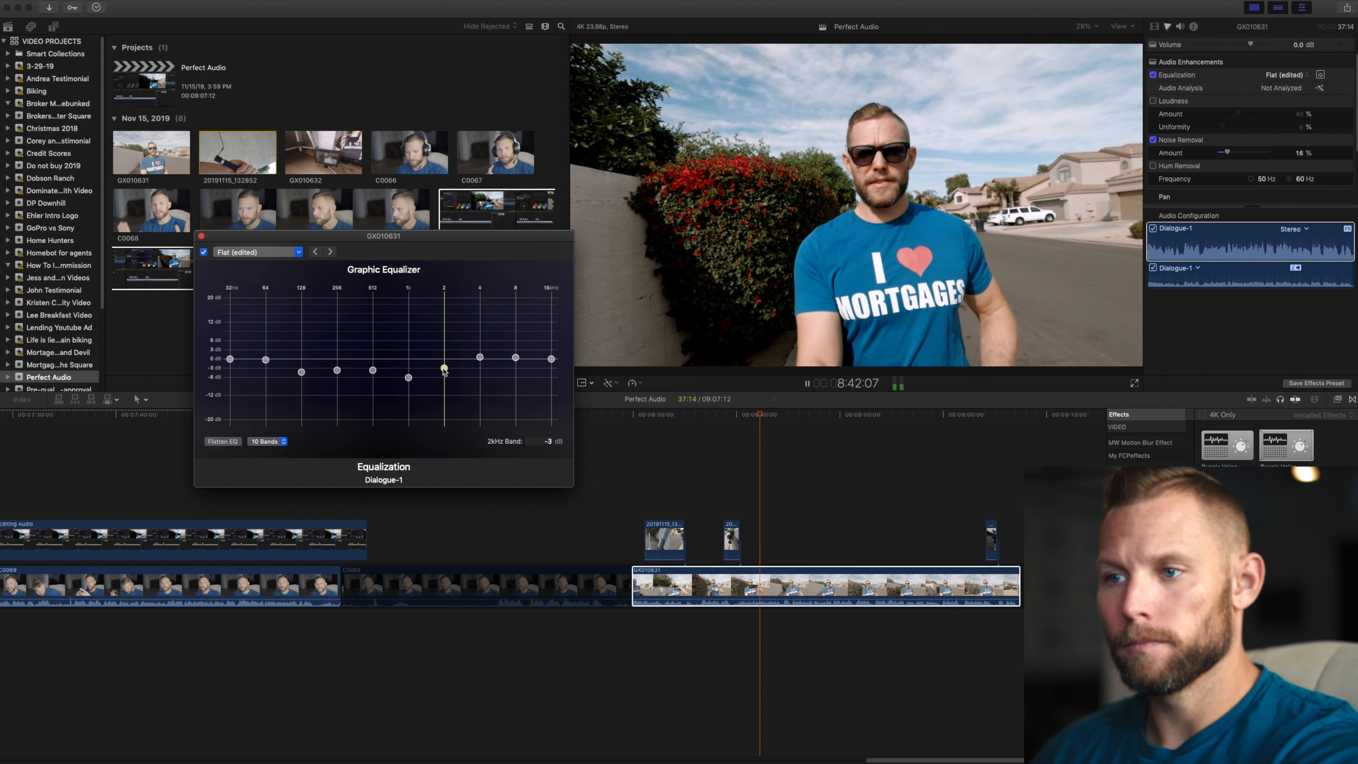
{"action": "mouse_move", "coordinate": [408, 377]}
{"action": "left_mouse_down"}
{"action": "mouse_move", "coordinate": [406, 325]}
{"action": "mouse_move", "coordinate": [411, 407]}
{"action": "mouse_move", "coordinate": [415, 384]}
{"action": "left_mouse_up"}
{"action": "left_click_drag", "start_coordinate": [373, 370], "coordinate": [372, 349]}
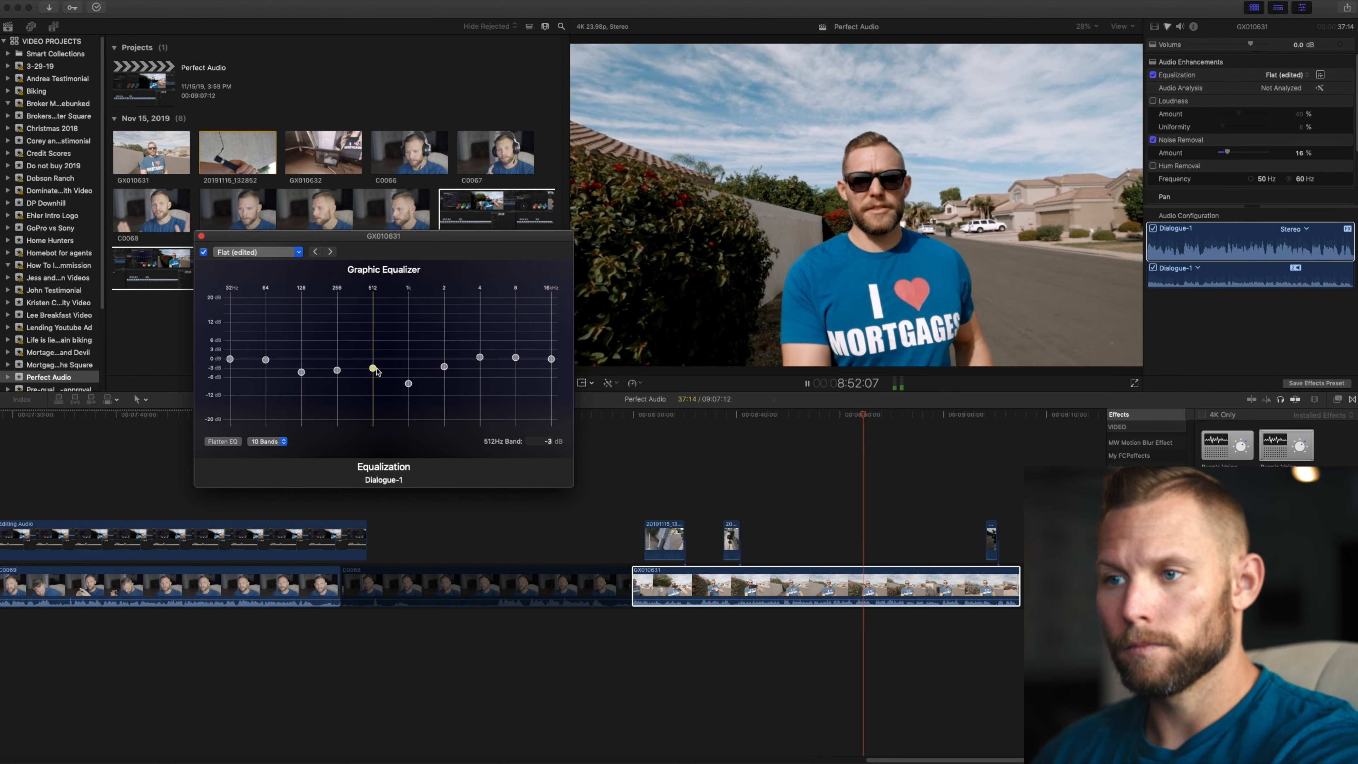
{"action": "left_click_drag", "start_coordinate": [380, 358], "coordinate": [382, 370]}
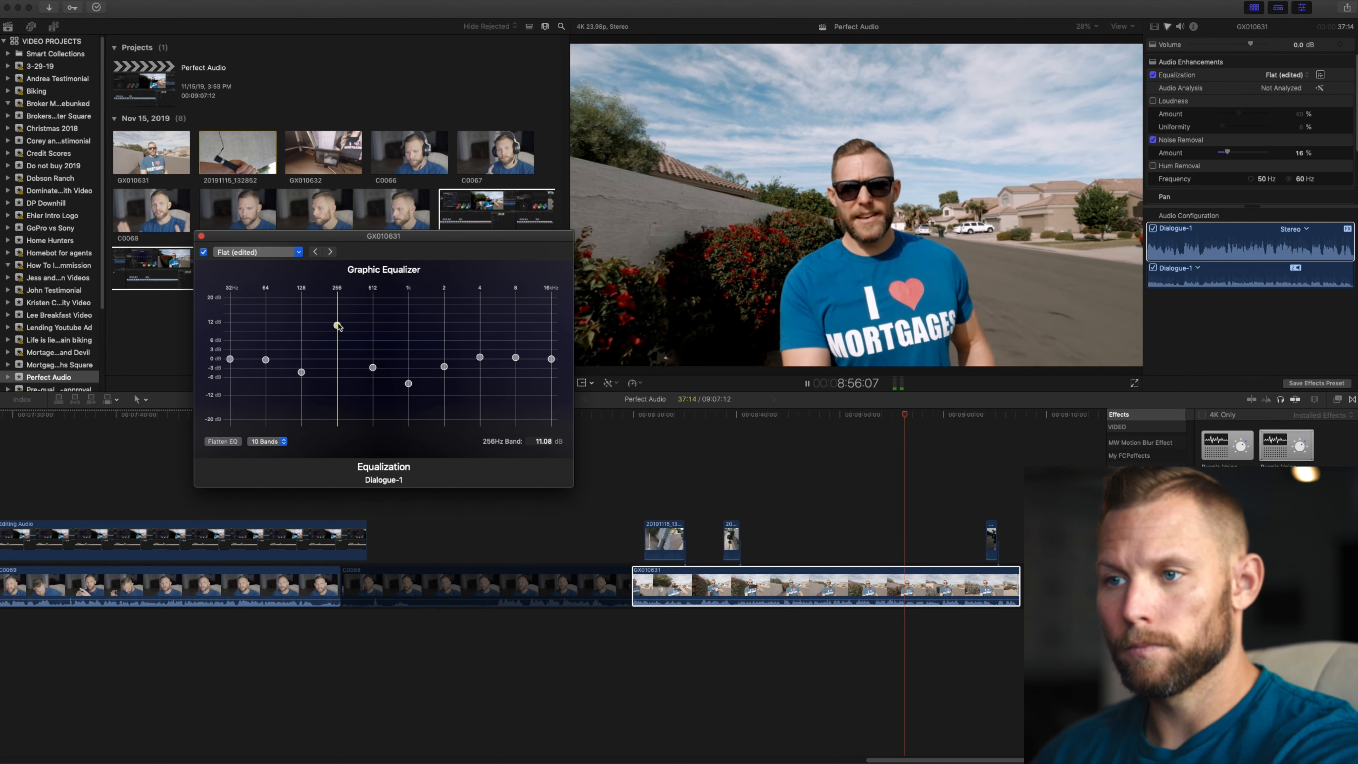
Set the 256 Hz band slightly below 0 dB and the 128 Hz band to about -4 dB, and close the equalizer.
{"action": "left_click_drag", "start_coordinate": [335, 326], "coordinate": [340, 355]}
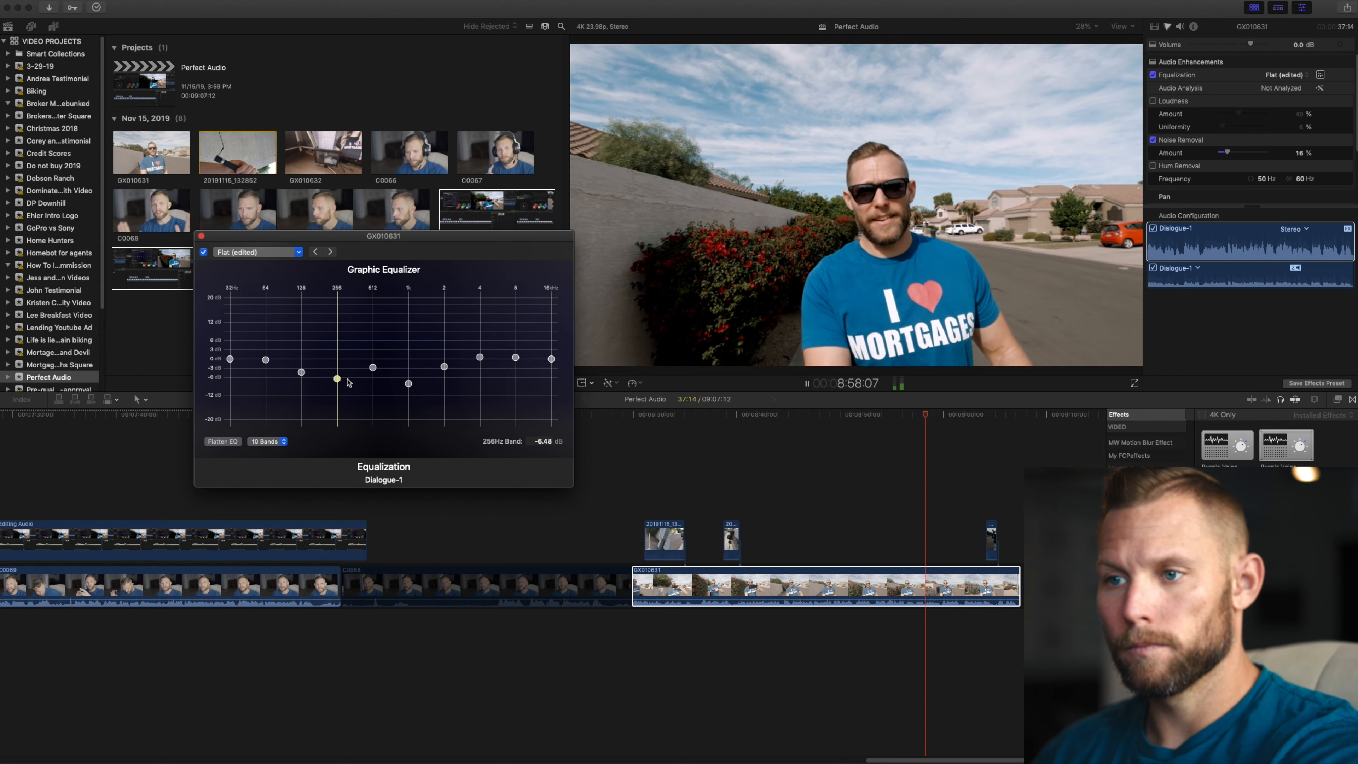
{"action": "mouse_move", "coordinate": [302, 373]}
{"action": "left_mouse_down"}
{"action": "mouse_move", "coordinate": [302, 307]}
{"action": "mouse_move", "coordinate": [307, 363]}
{"action": "left_mouse_up"}
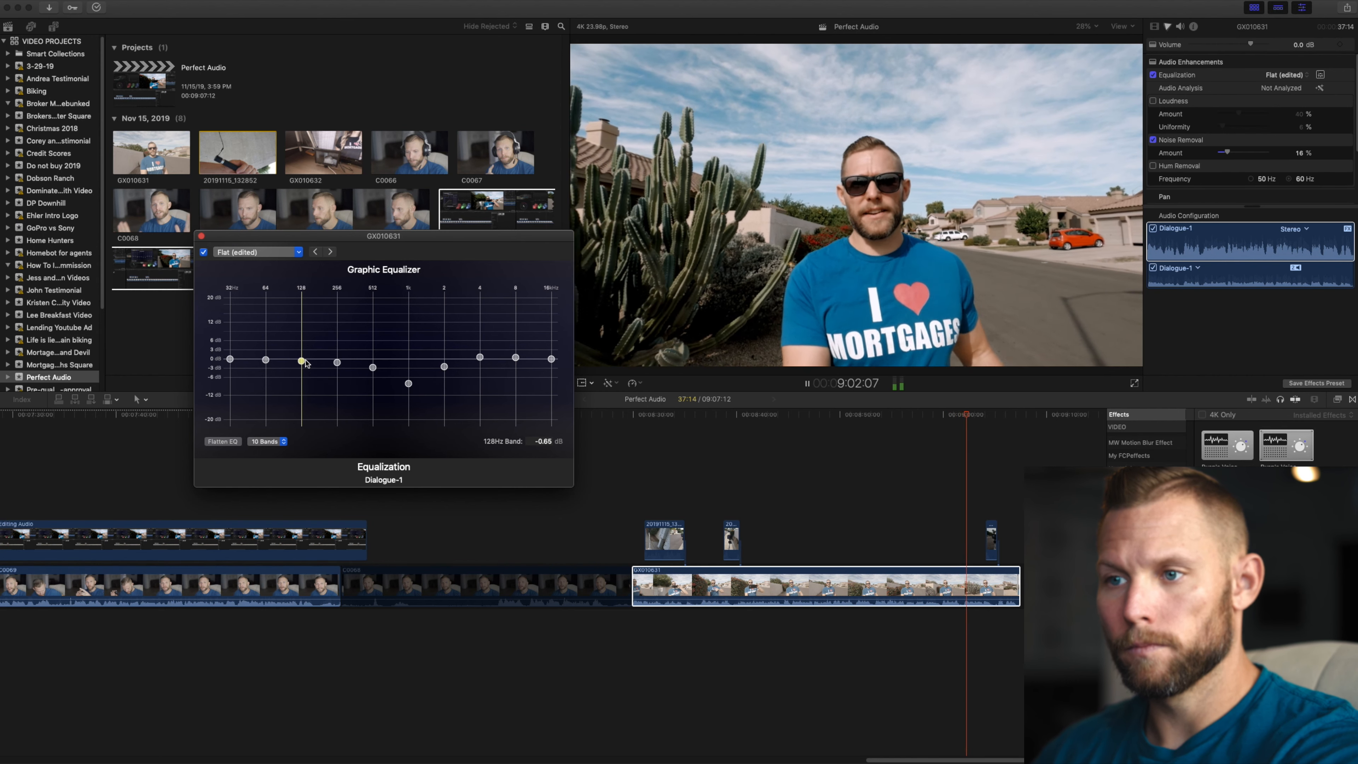
{"action": "left_click_drag", "start_coordinate": [311, 370], "coordinate": [310, 370]}
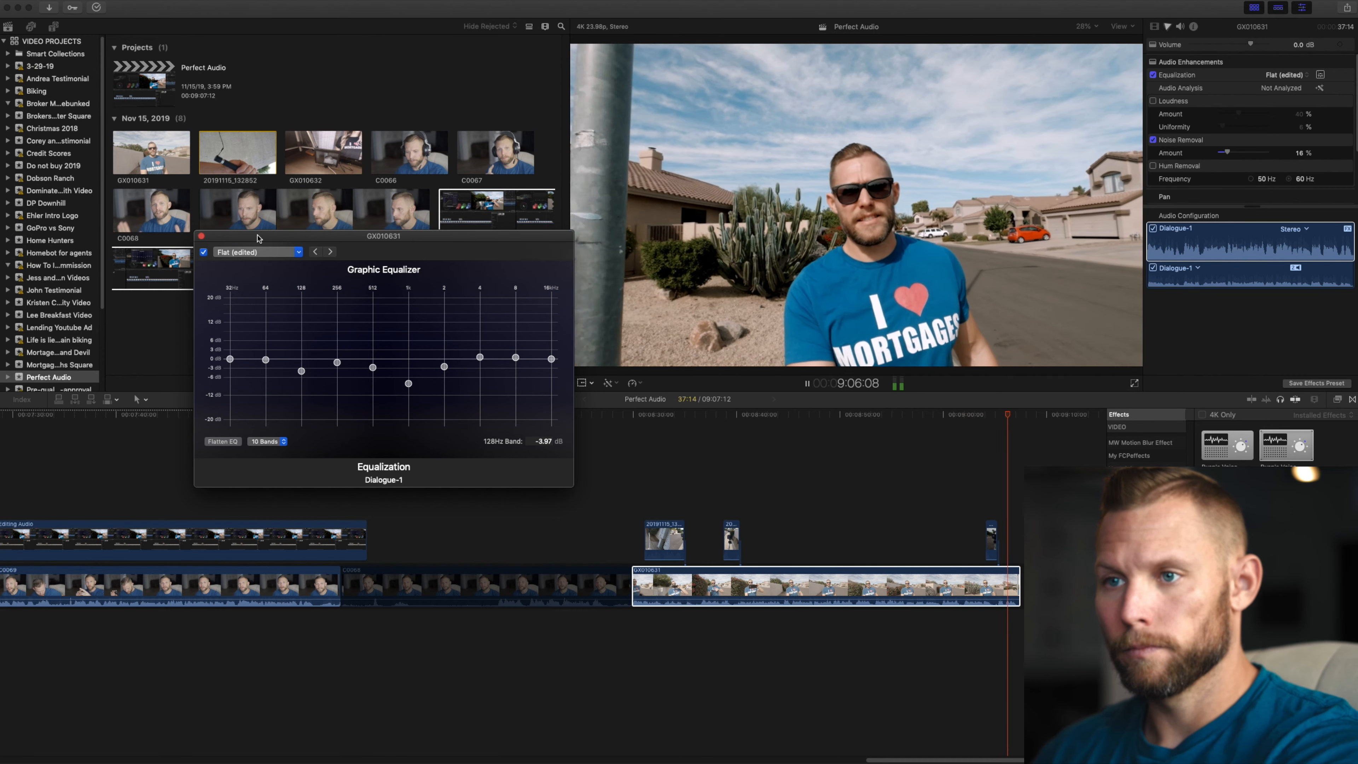
{"action": "left_click", "coordinate": [202, 236]}
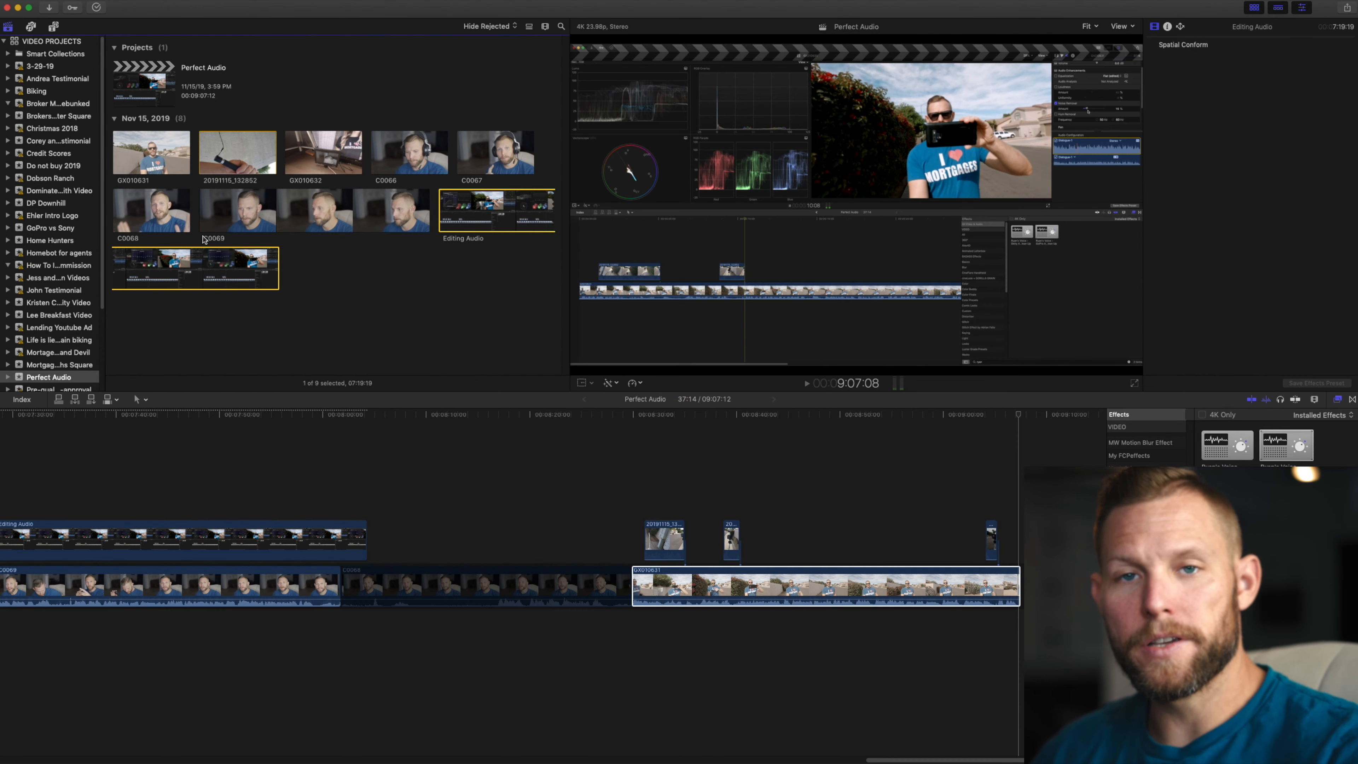